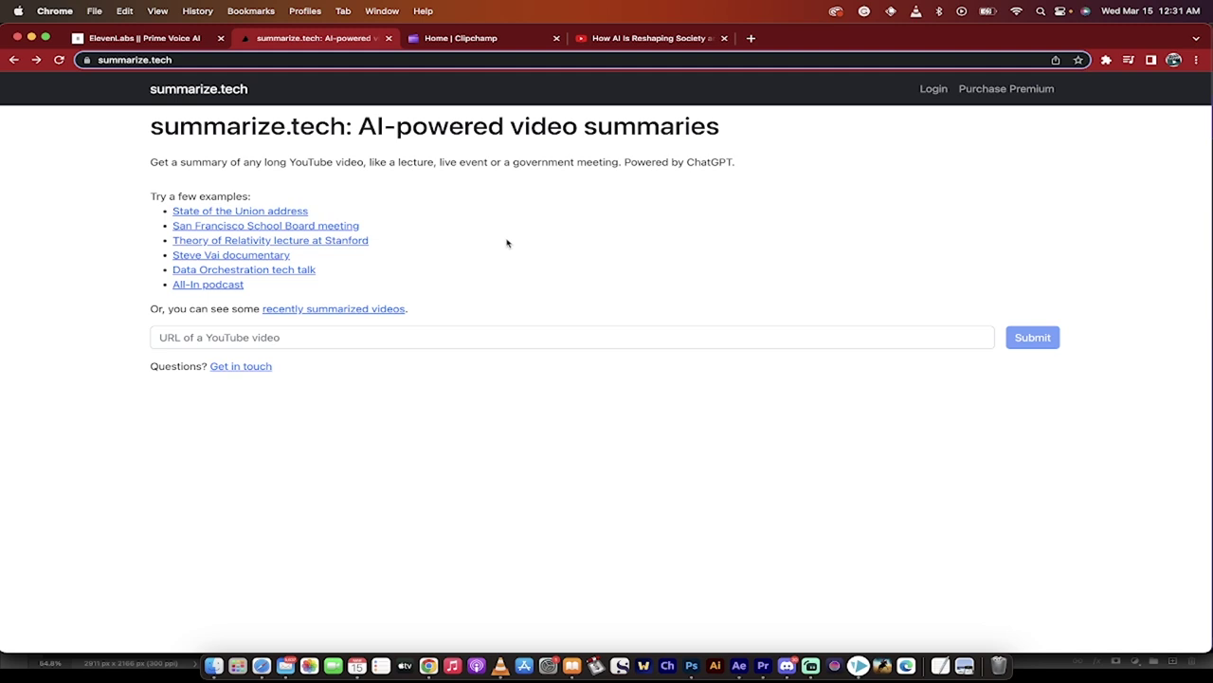
Switch to the YouTube 'How AI Is Reshaping Society' video tab
click(626, 40)
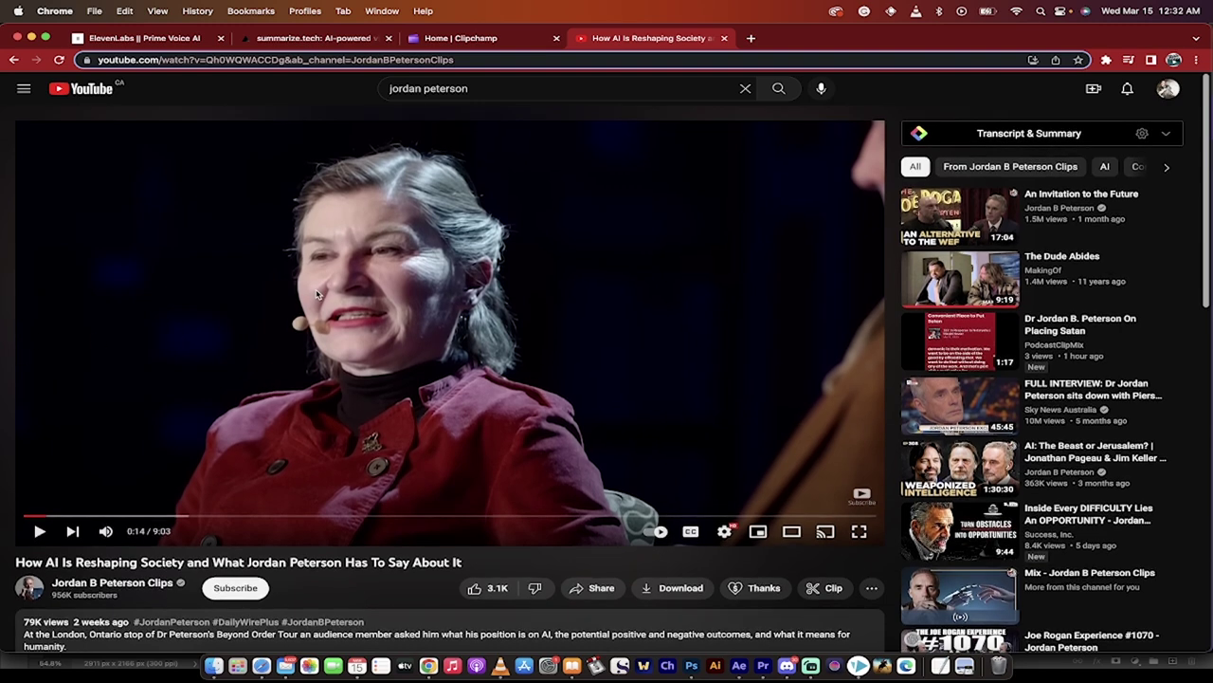
Copy the video's youtu.be short link from the Share dialog, then close it
scroll(331, 401, down, 2)
scroll(331, 401, down, 2)
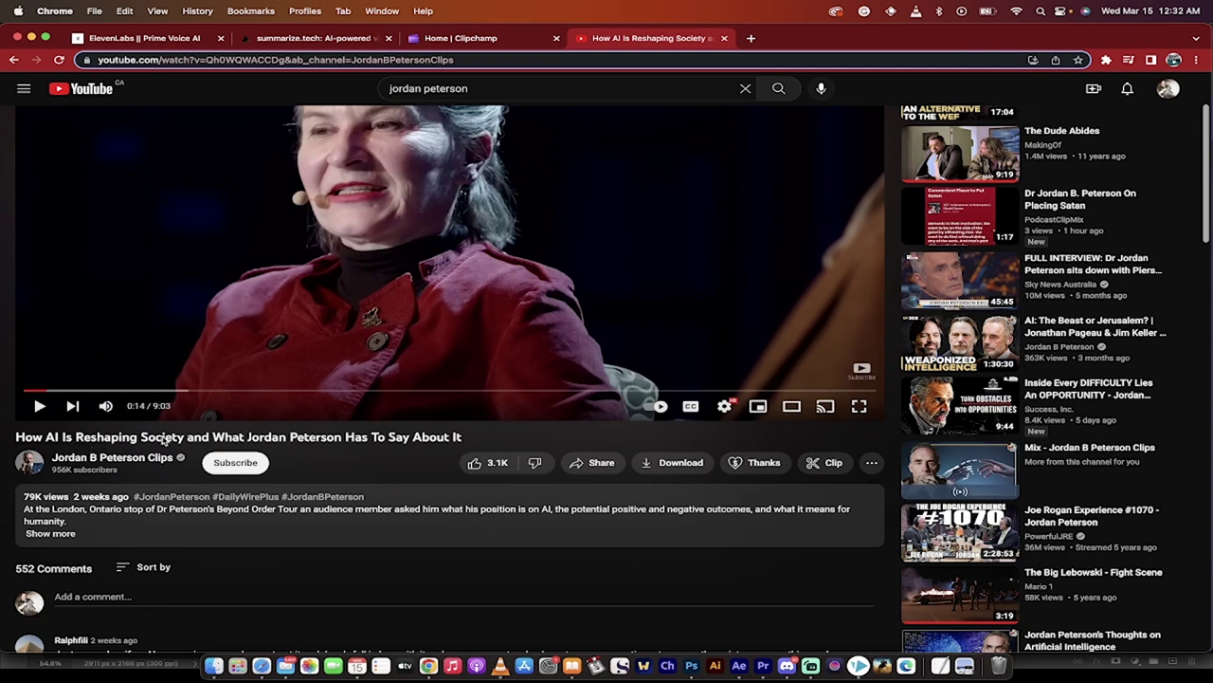
scroll(366, 446, up, 1)
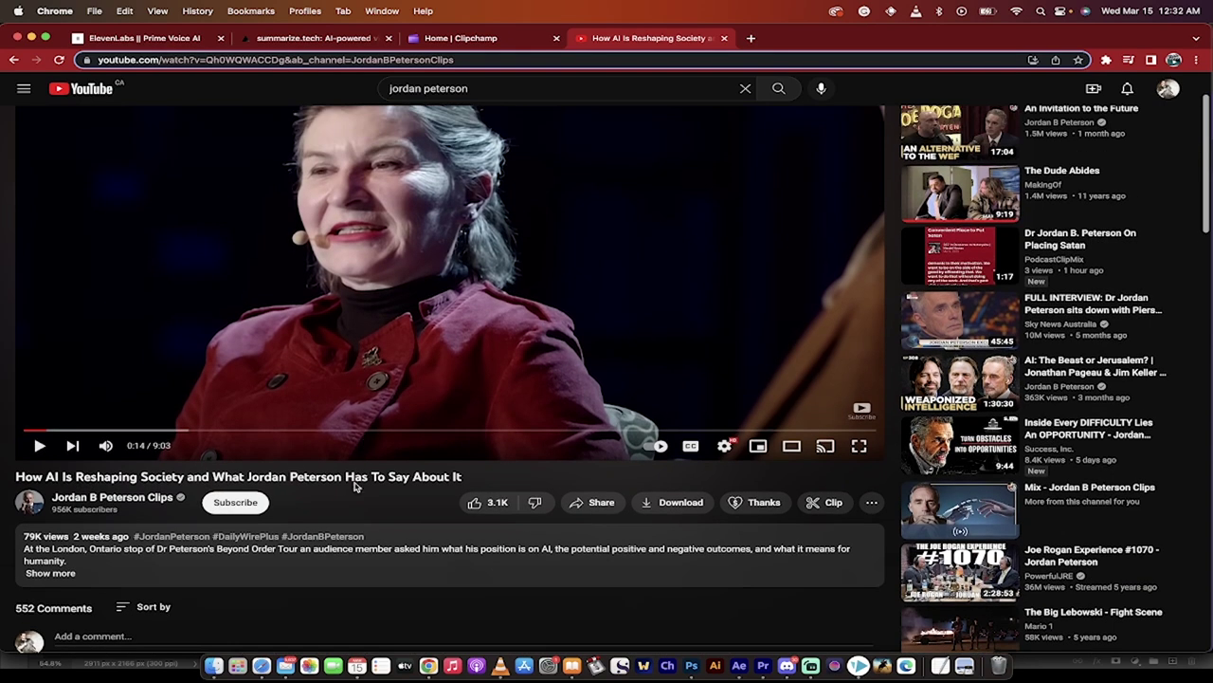
scroll(355, 486, up, 2)
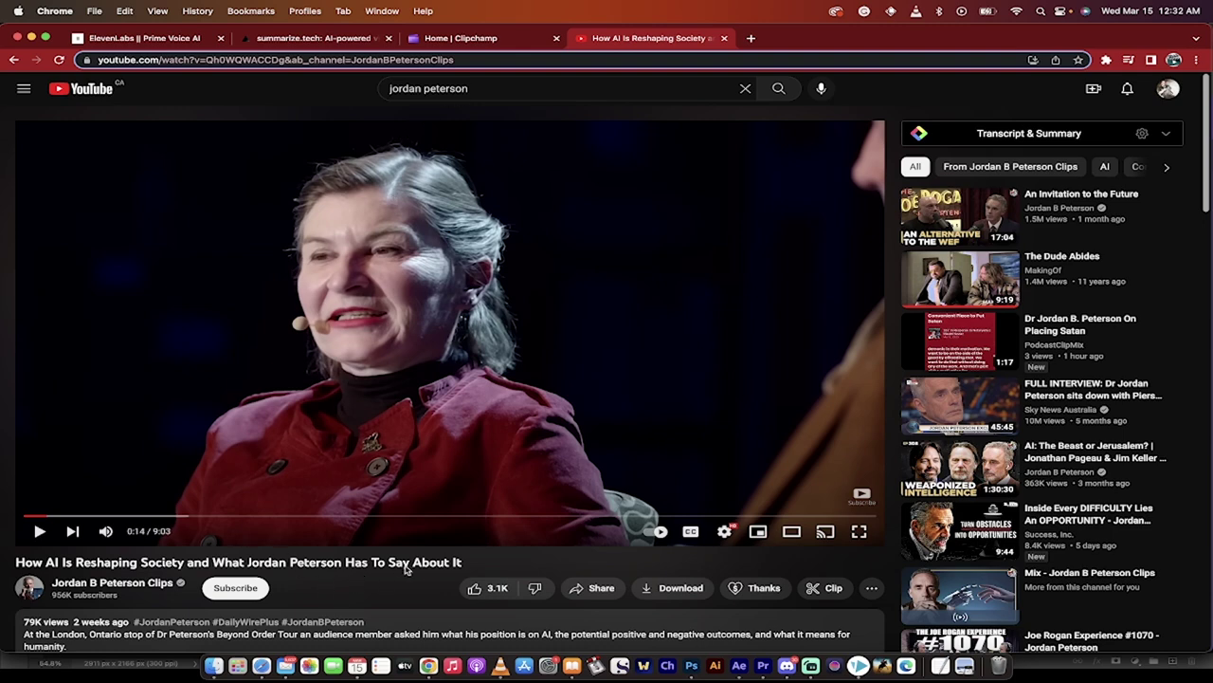
click(594, 589)
click(607, 394)
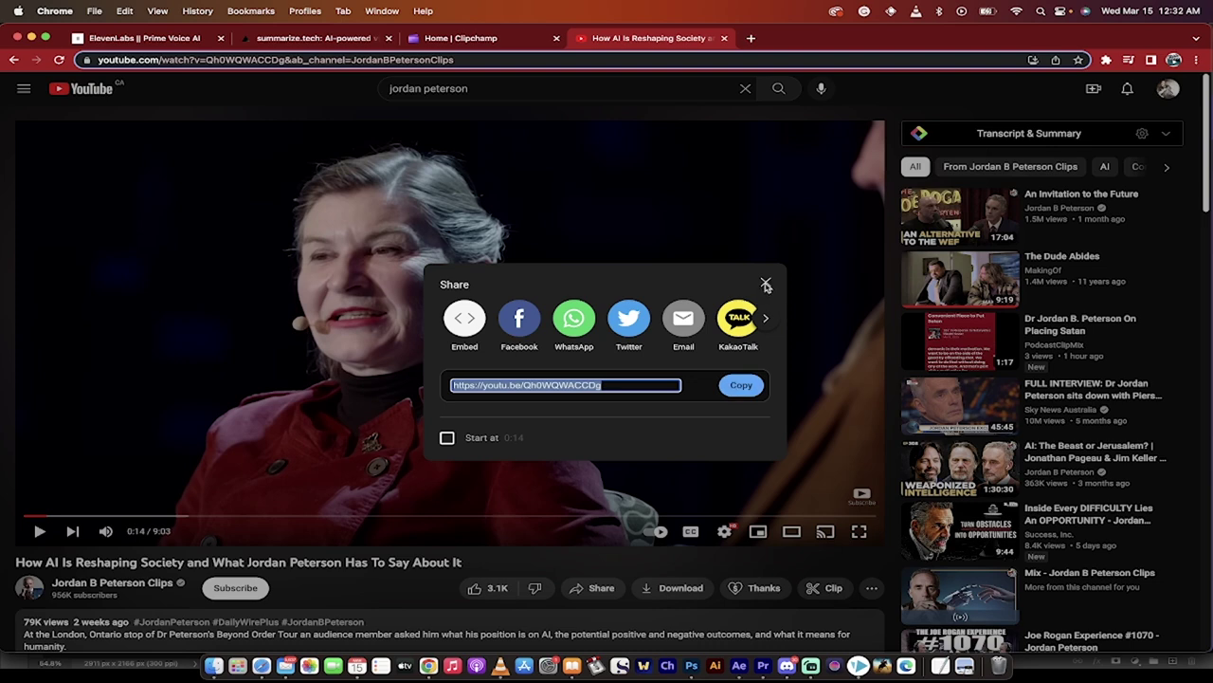
click(768, 285)
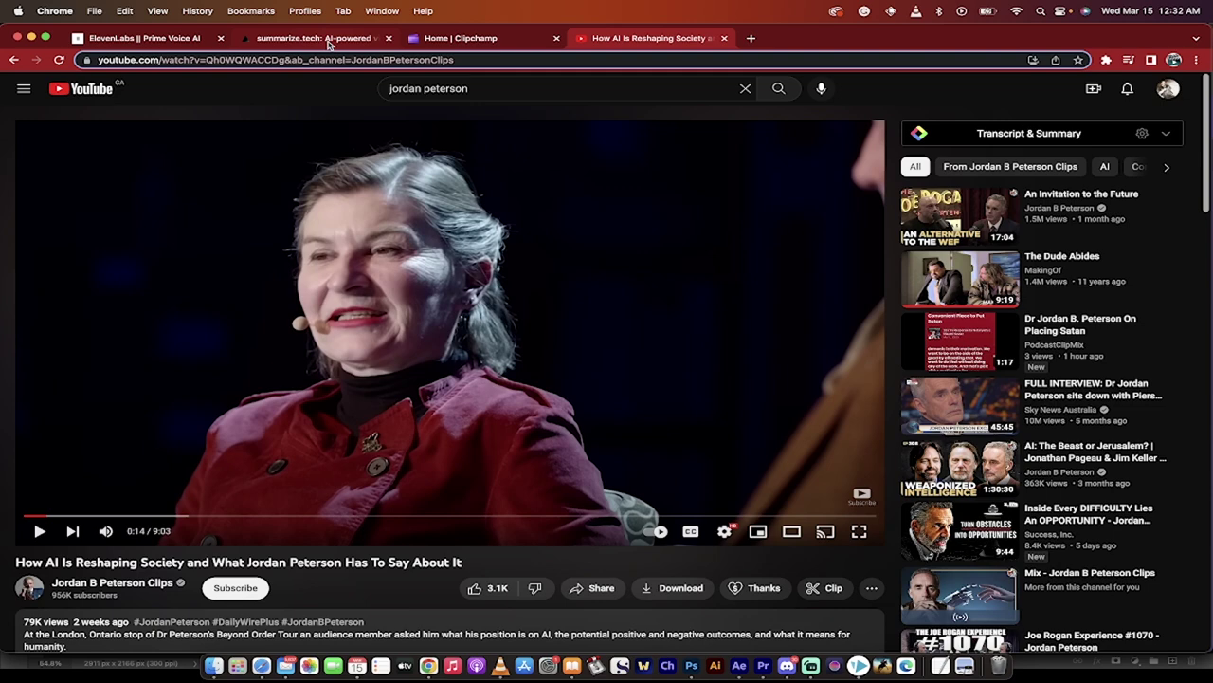
drag(357, 42, 463, 45)
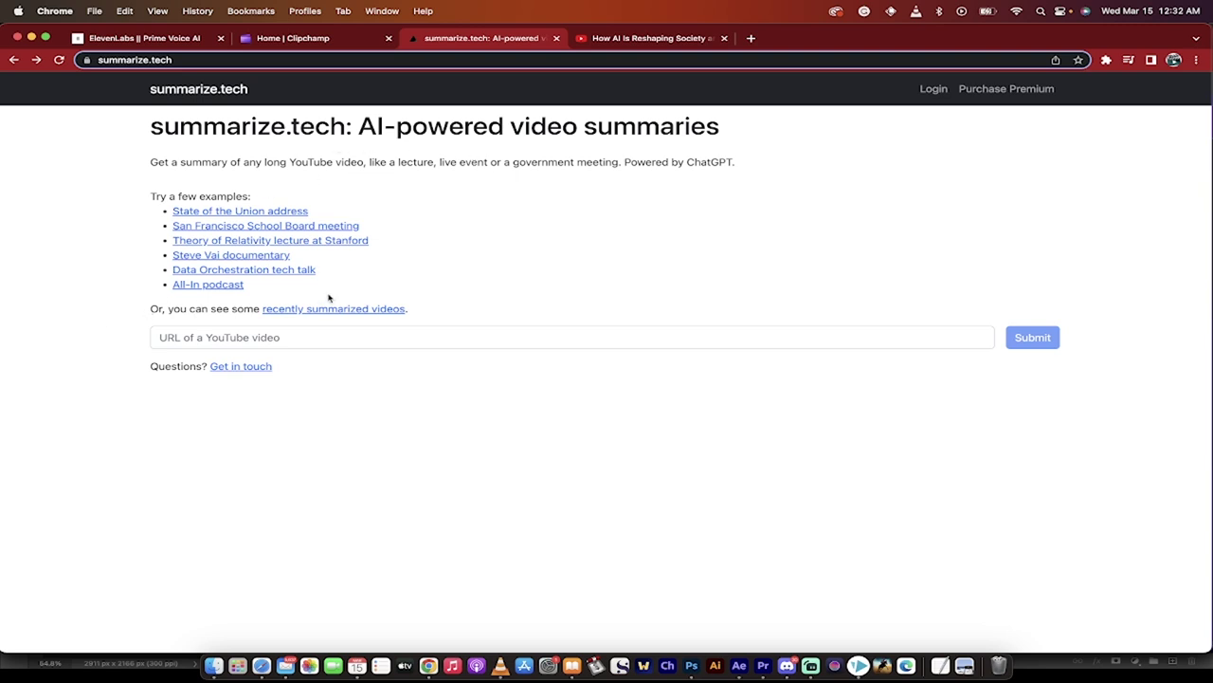
click(266, 342)
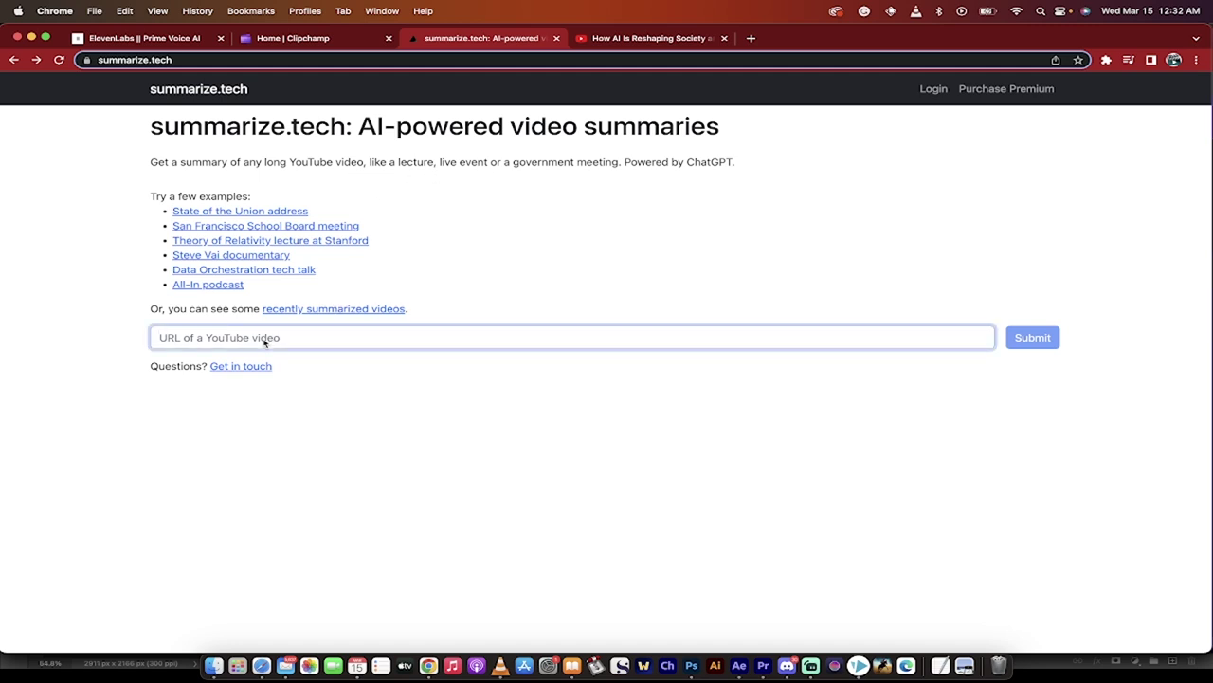
text(https://youtu.be/Qh0WQWACCDg)
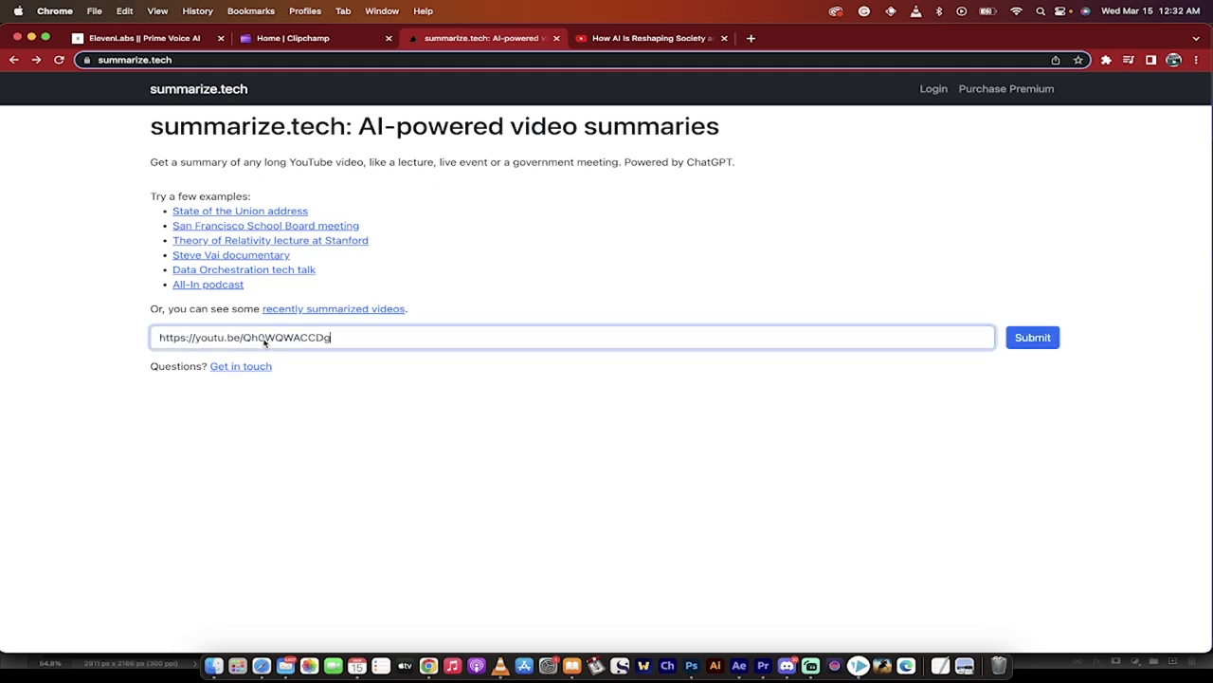
click(1016, 346)
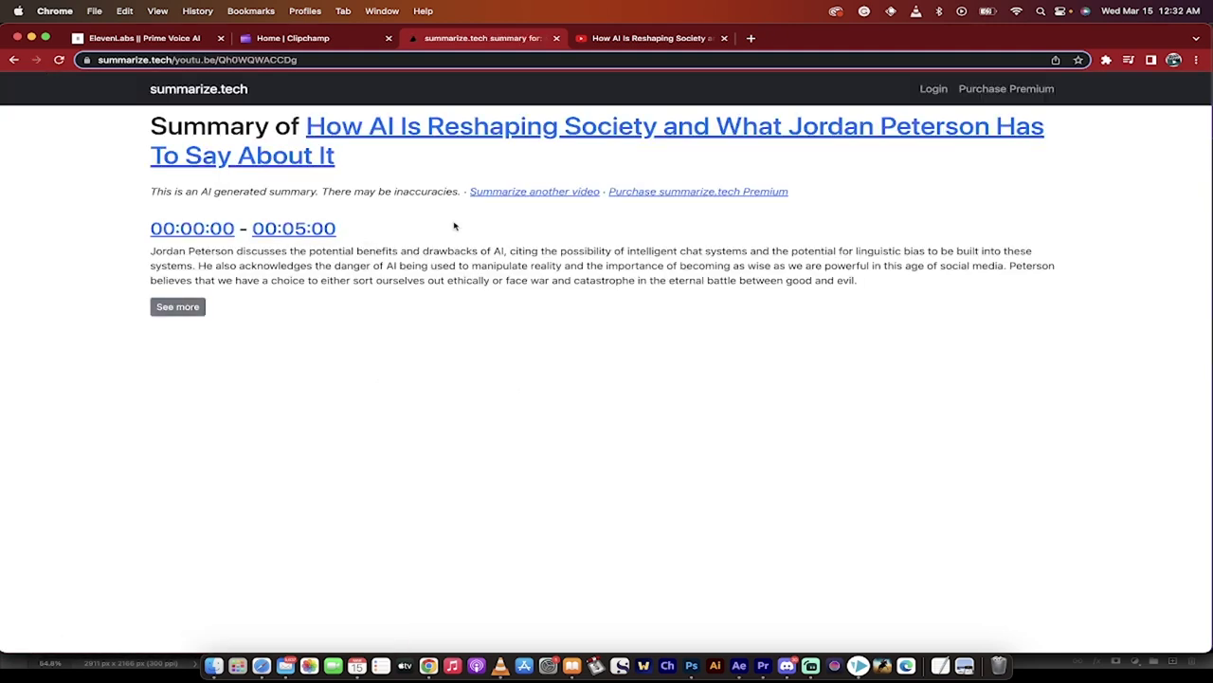
click(180, 310)
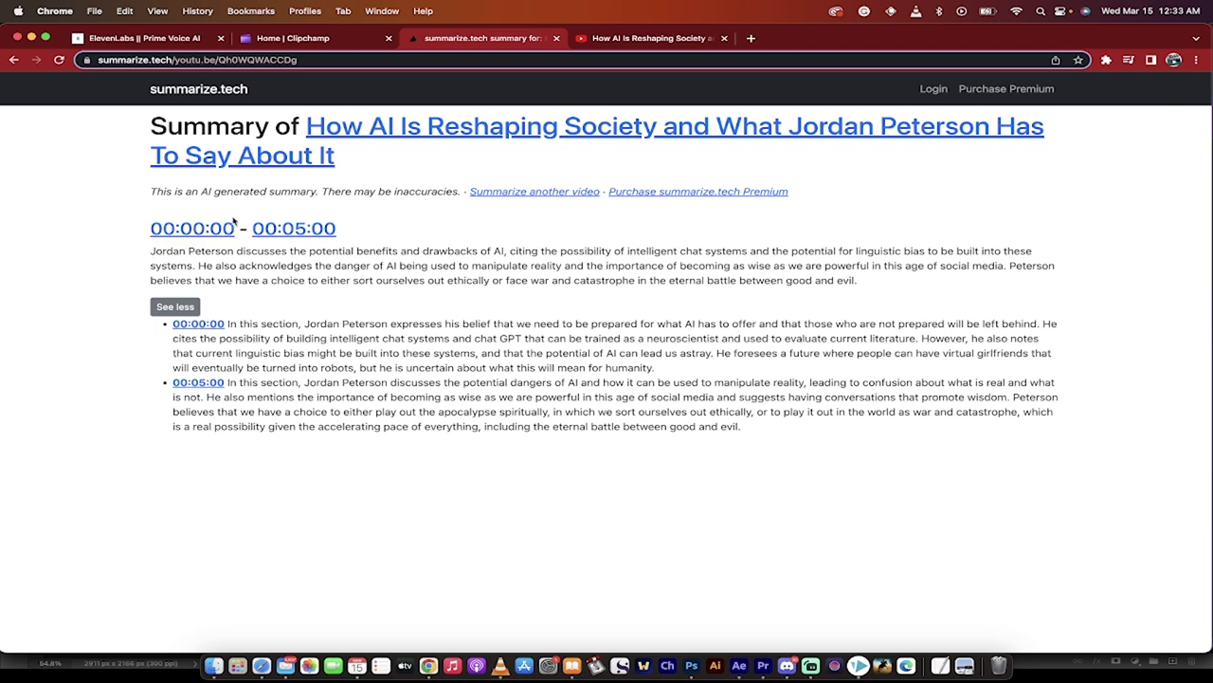
drag(146, 236, 757, 431)
key(super+c)
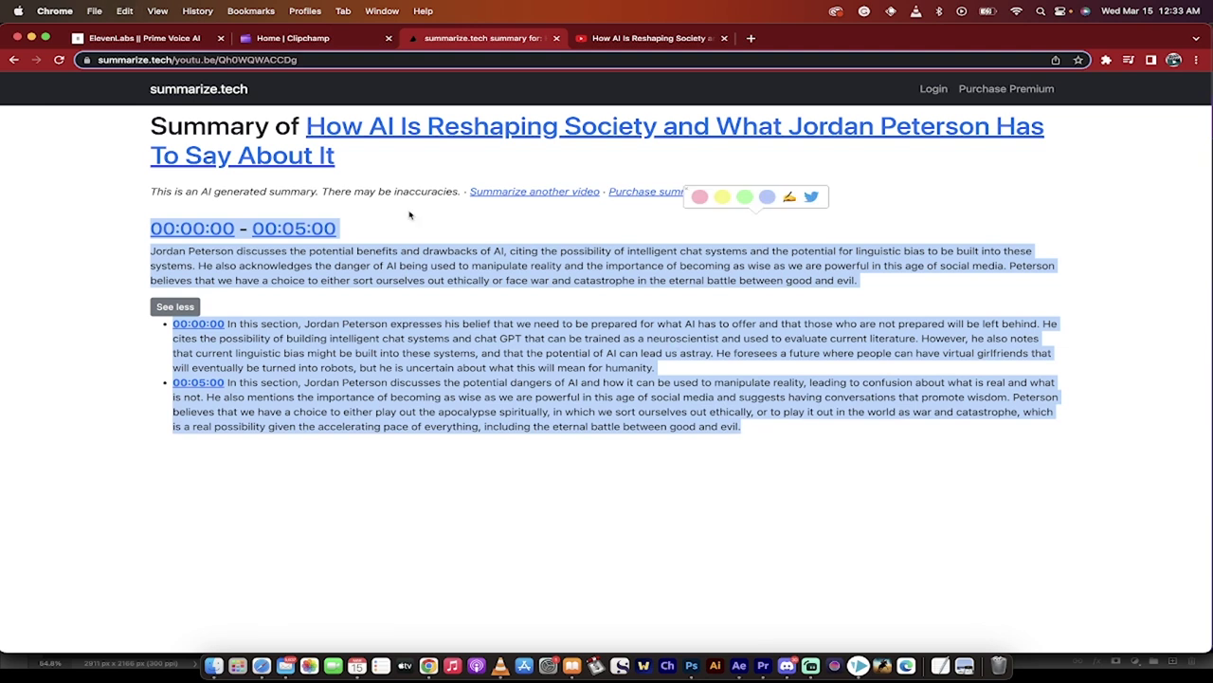
Paste the copied video summary into the ElevenLabs Speech Synthesis text box
click(164, 42)
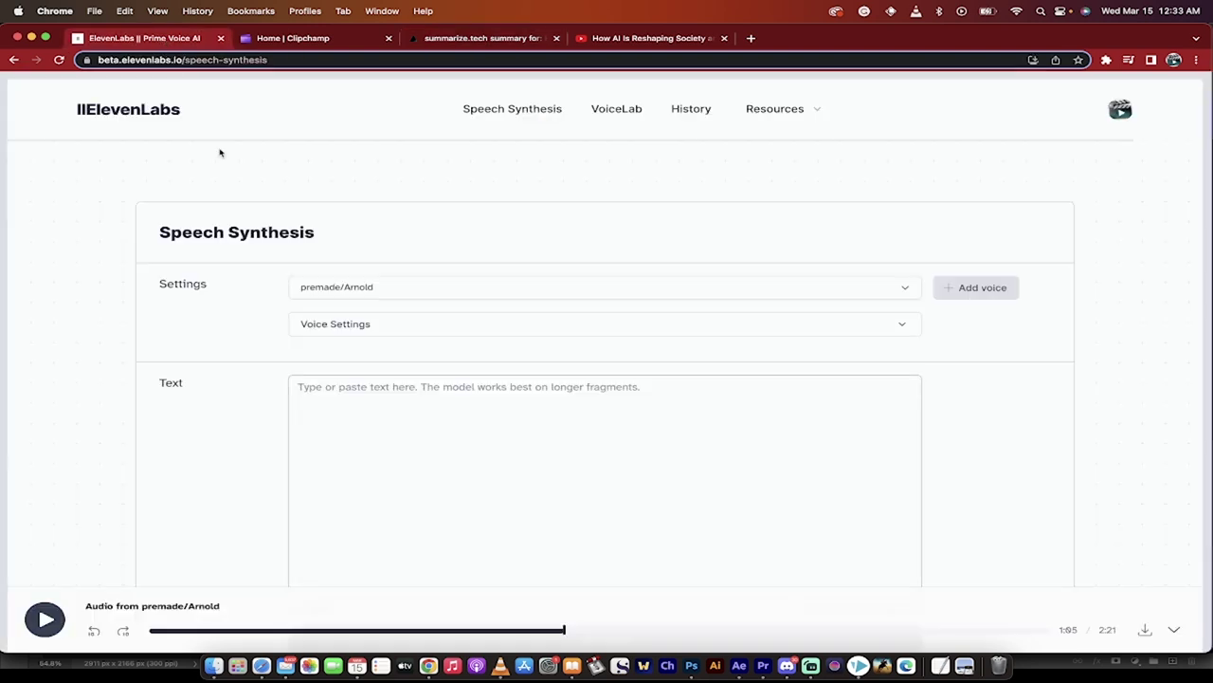
scroll(99, 408, down, 1)
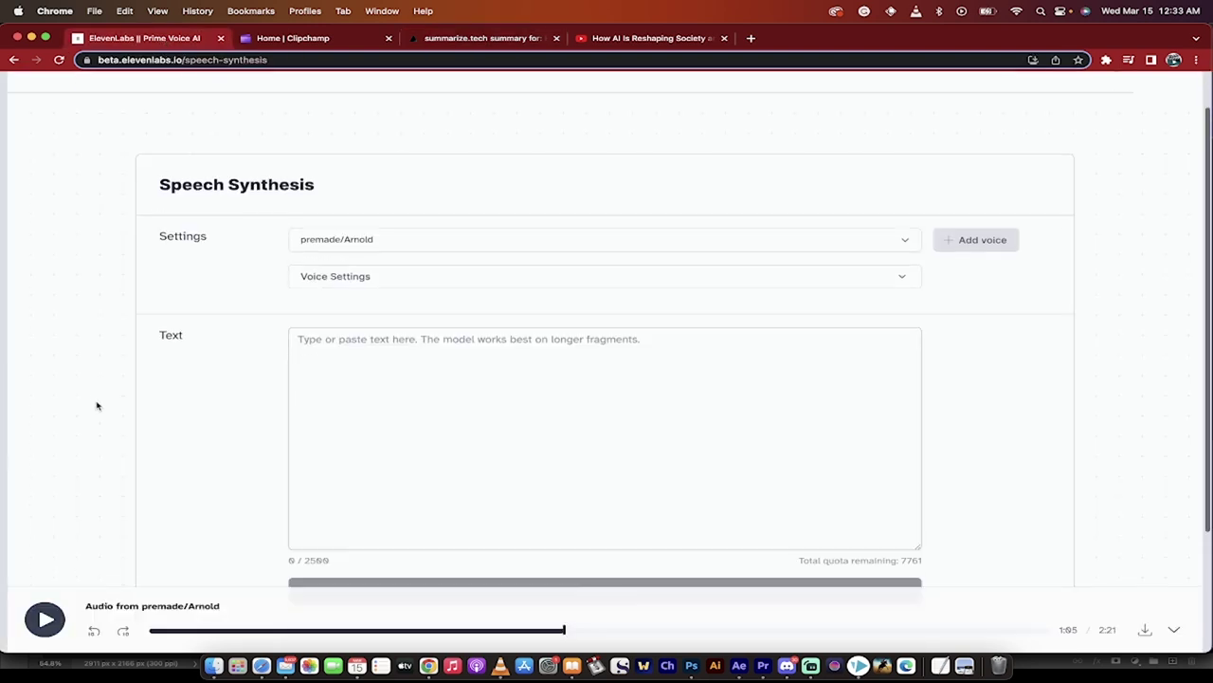
click(406, 446)
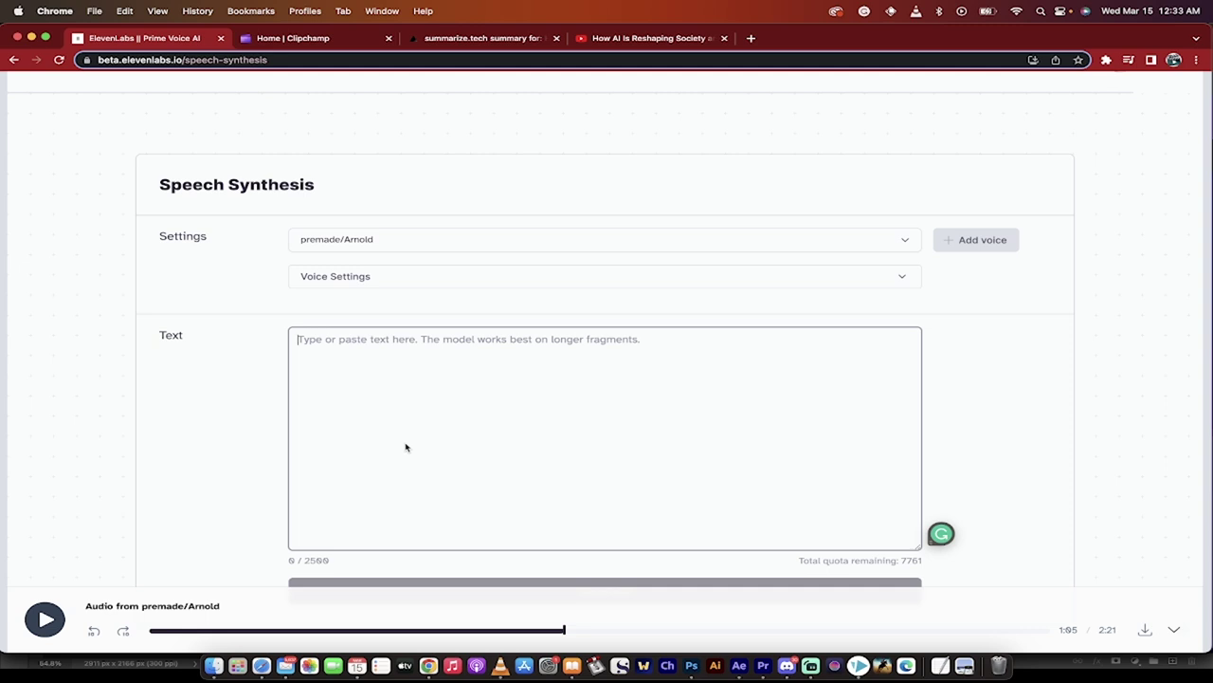
scroll(214, 404, up, 1)
scroll(214, 404, down, 2)
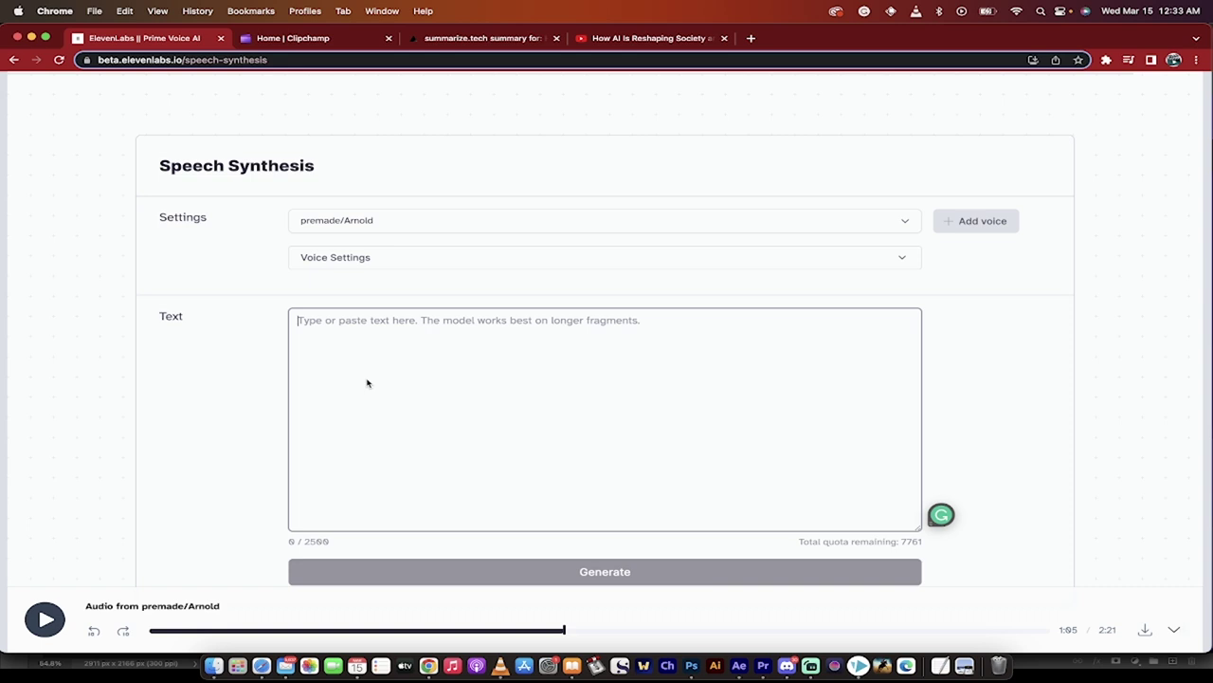
scroll(70, 334, up, 2)
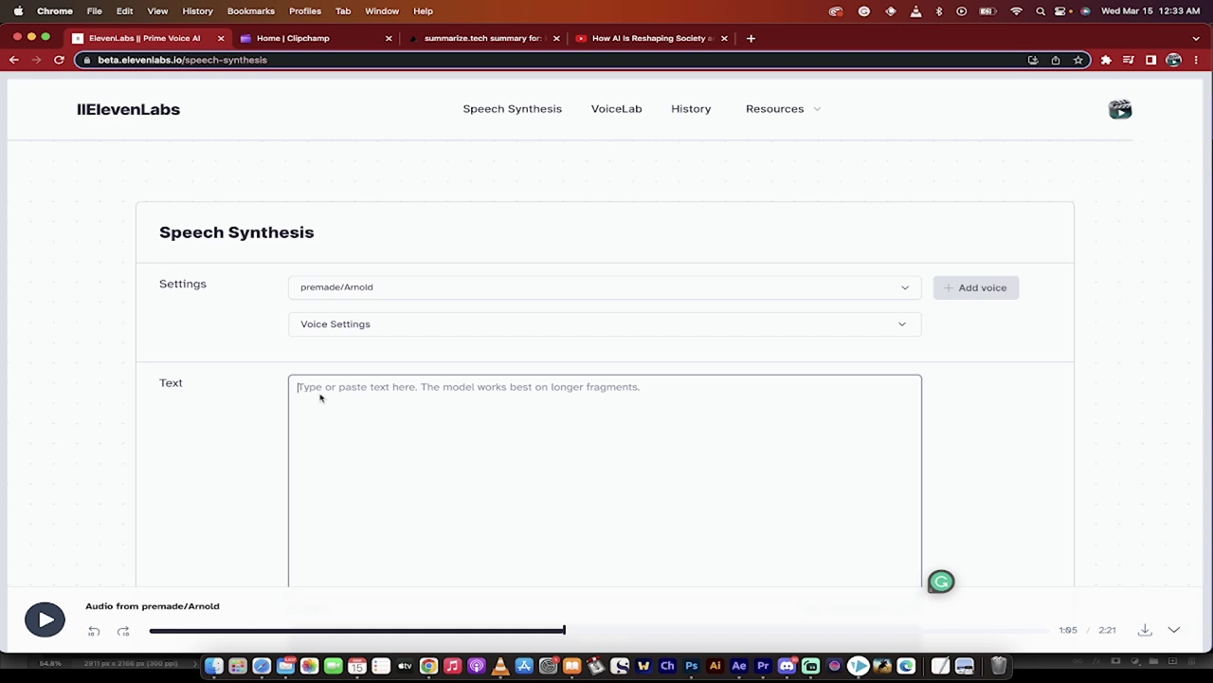
click(125, 110)
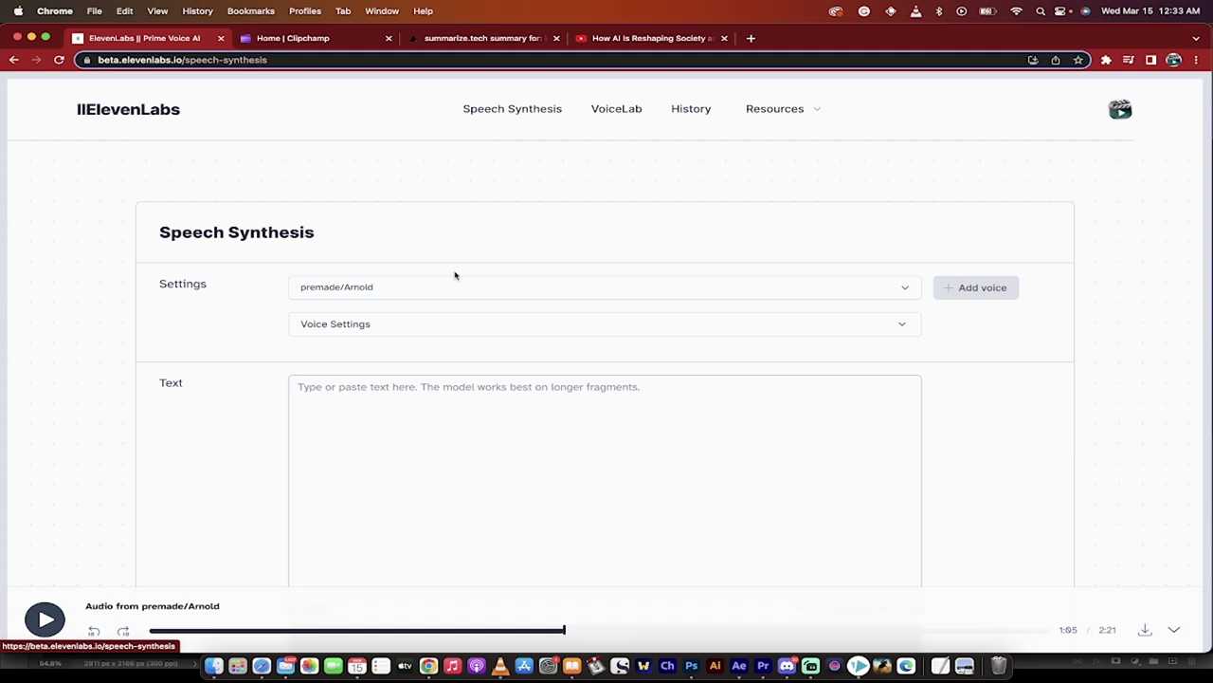
scroll(218, 457, down, 2)
scroll(217, 457, down, 1)
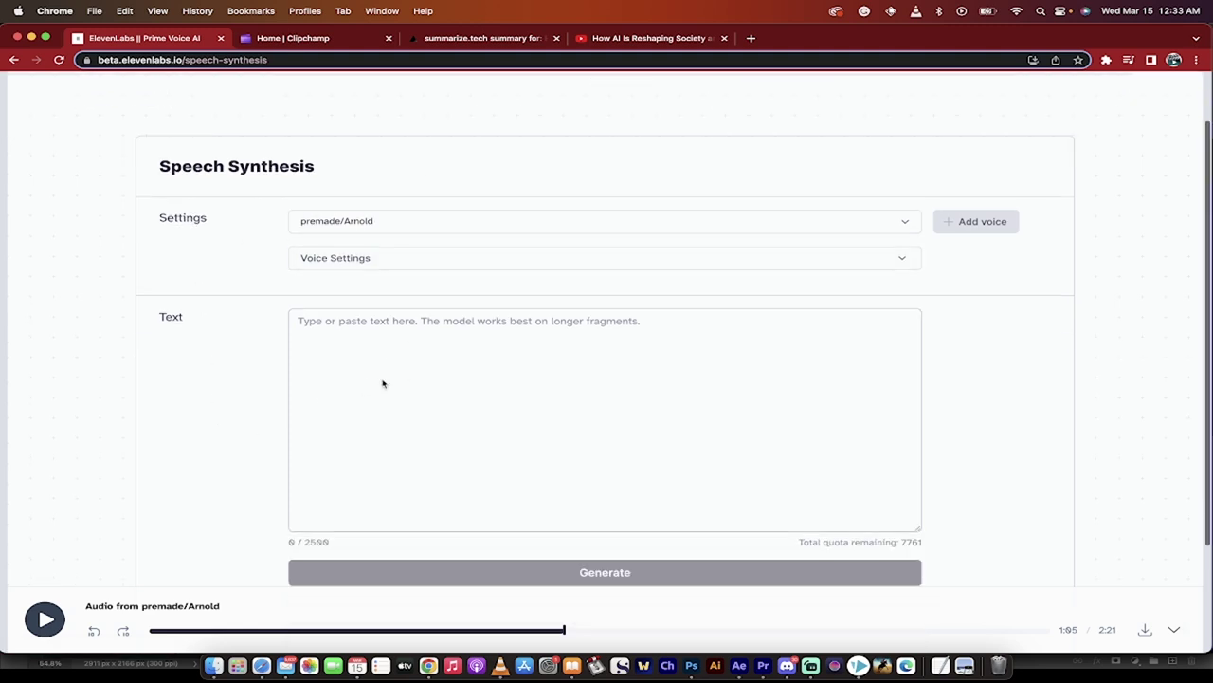
click(363, 370)
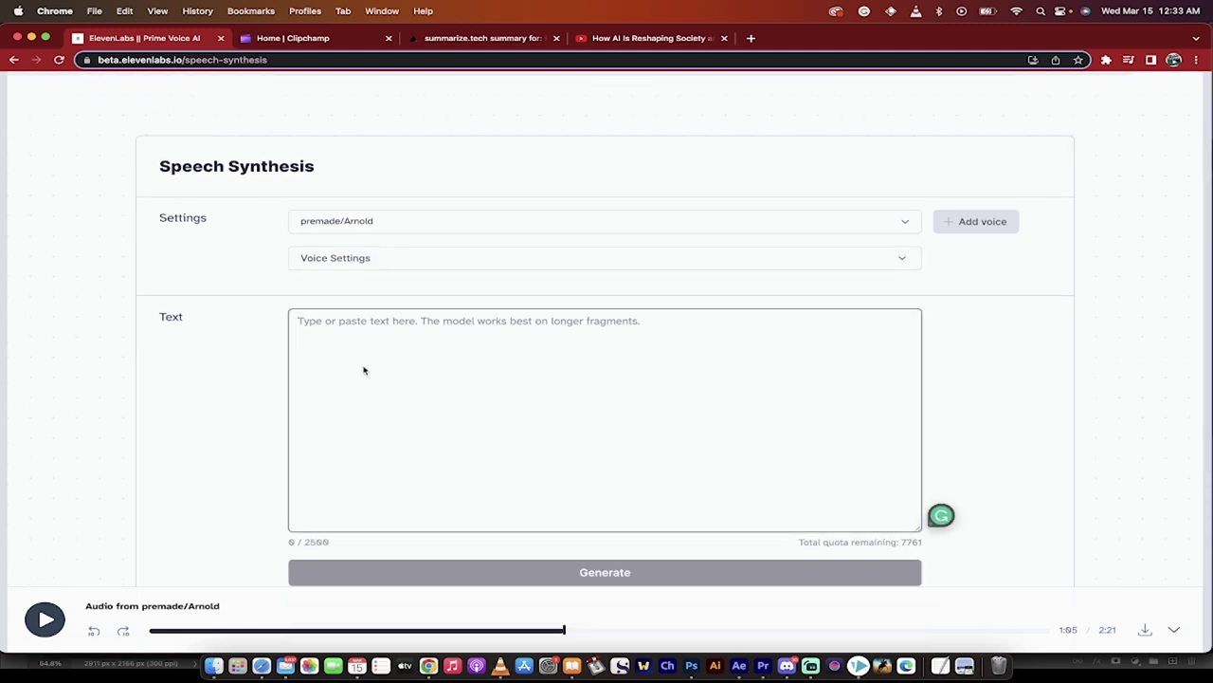
key(super+v)
Insert a blank line after 'will mean for humanity.' in the narration text
scroll(363, 370, up, 5)
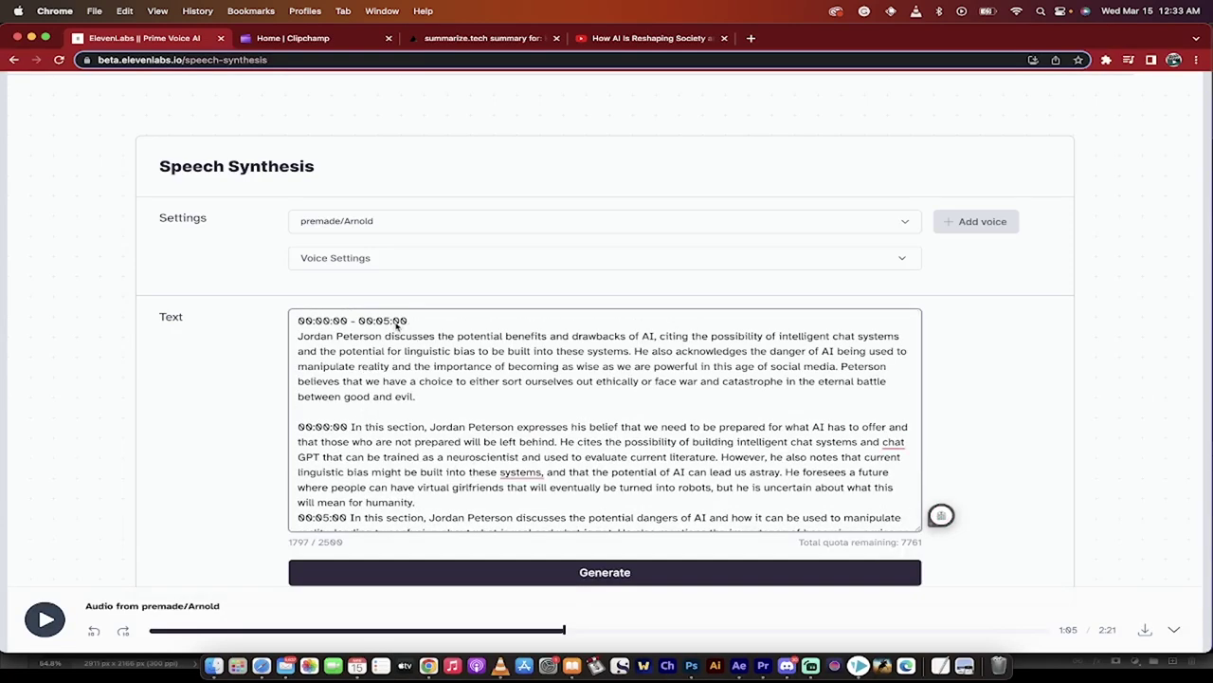
scroll(379, 456, down, 2)
click(417, 471)
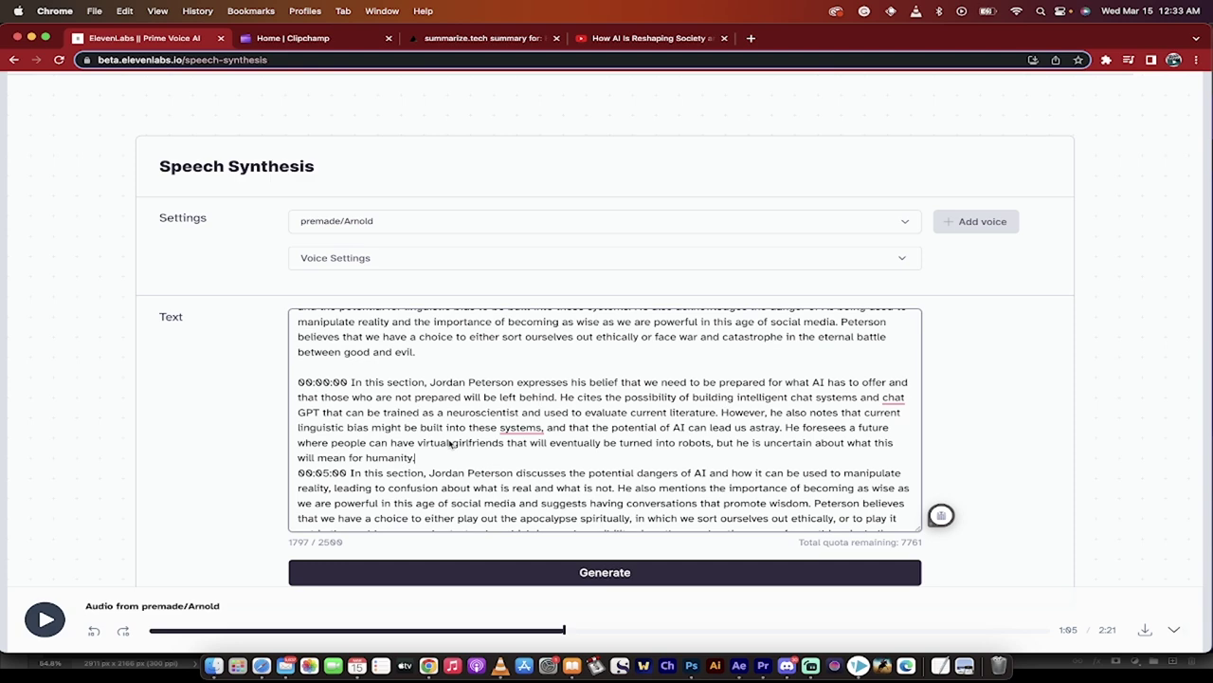
key(Return)
scroll(417, 465, down, 3)
scroll(522, 408, up, 3)
scroll(523, 407, up, 3)
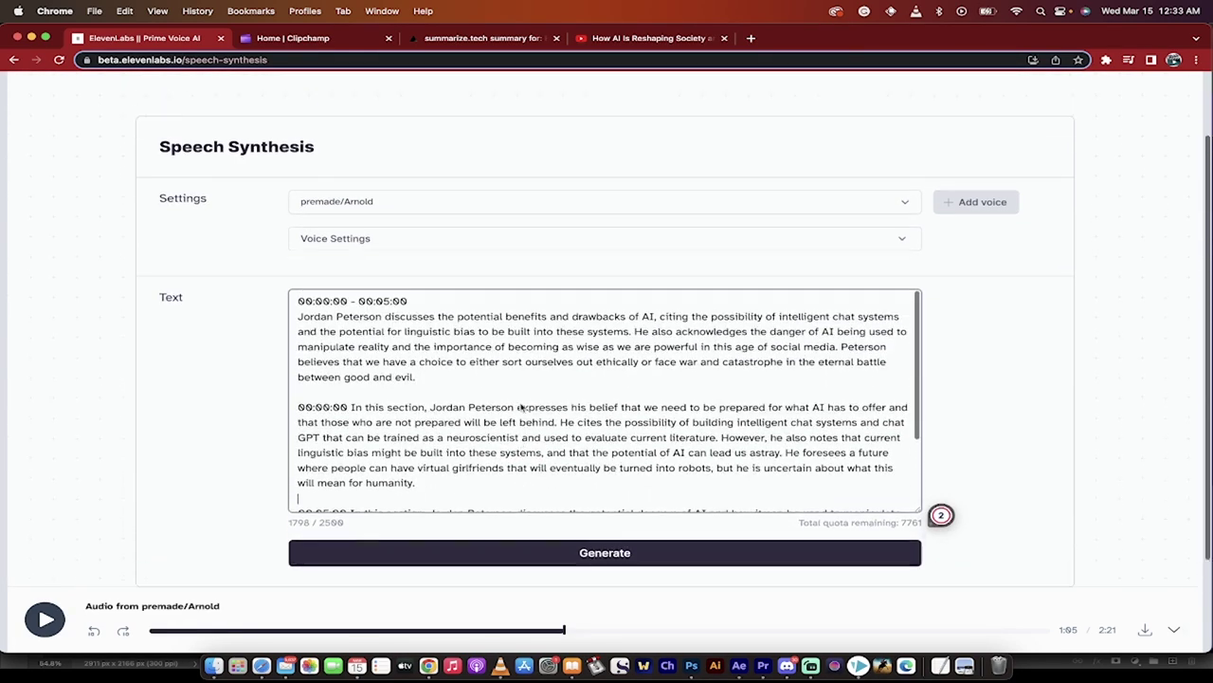
scroll(236, 433, up, 3)
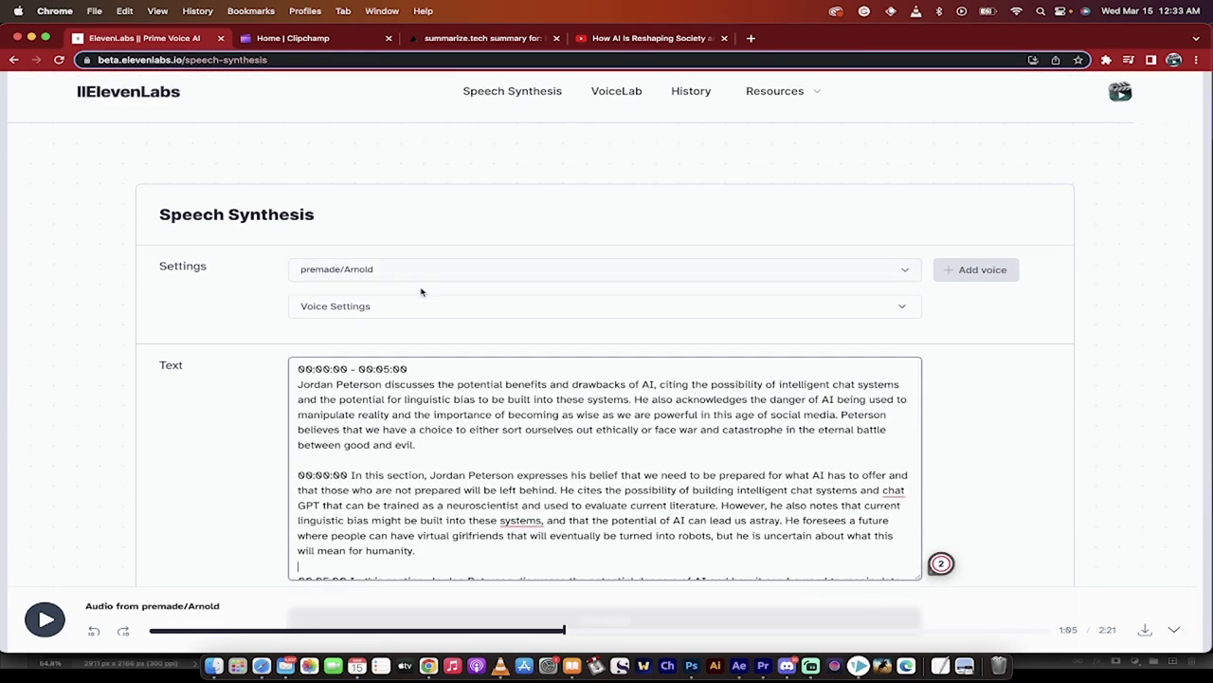
Preview and select the premade/Adam voice, then expand its Voice Settings
click(410, 273)
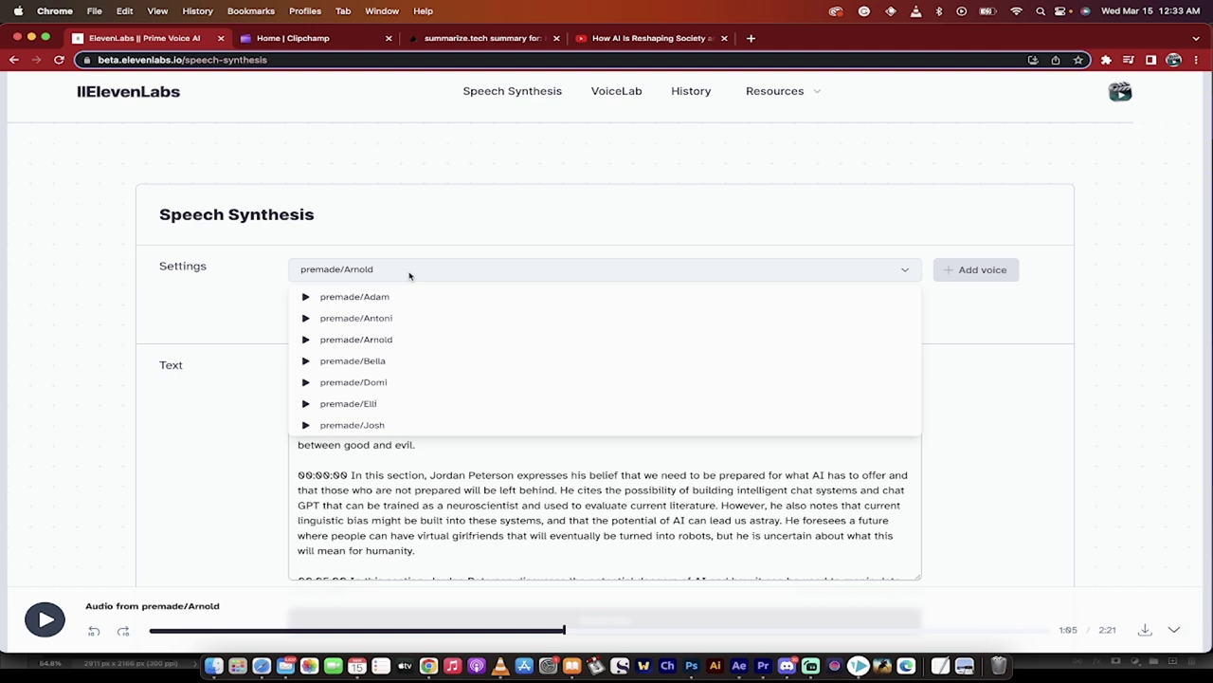
click(306, 296)
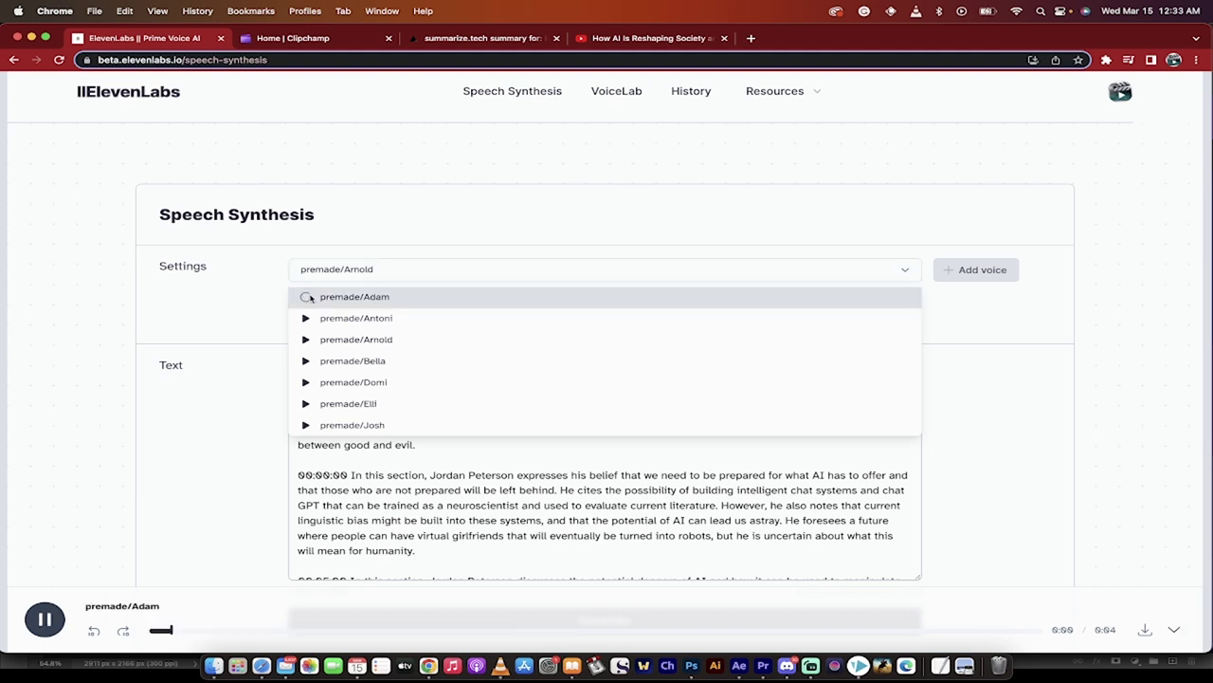
click(318, 297)
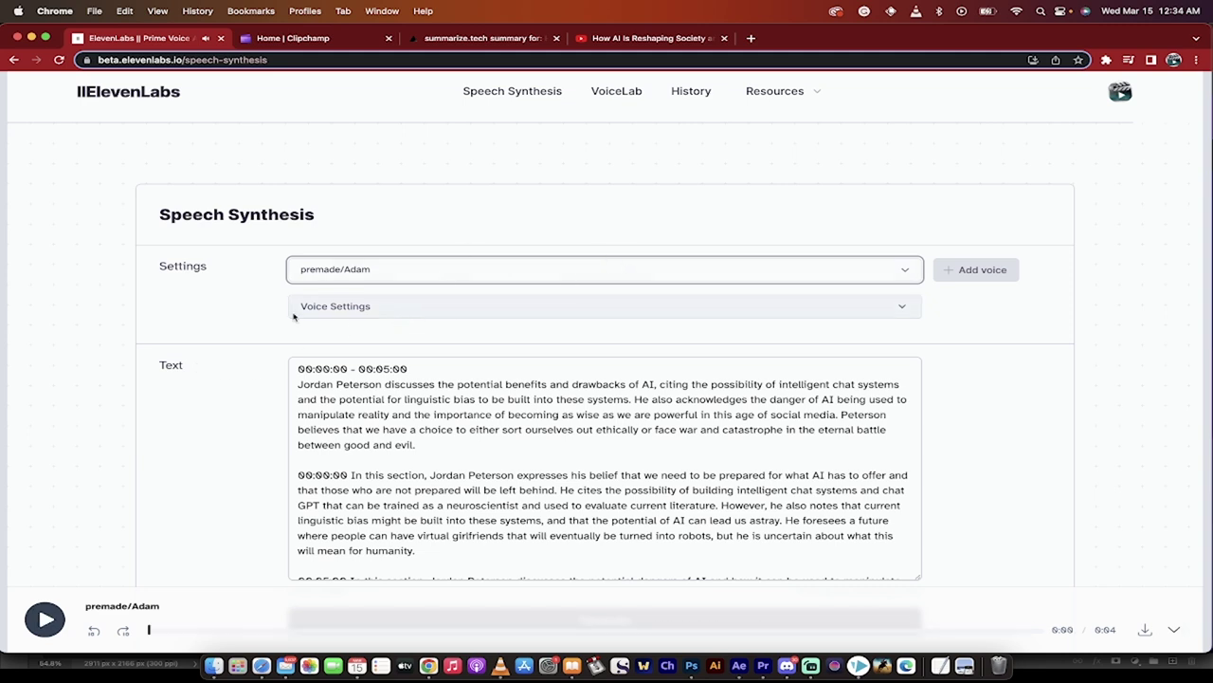
click(367, 307)
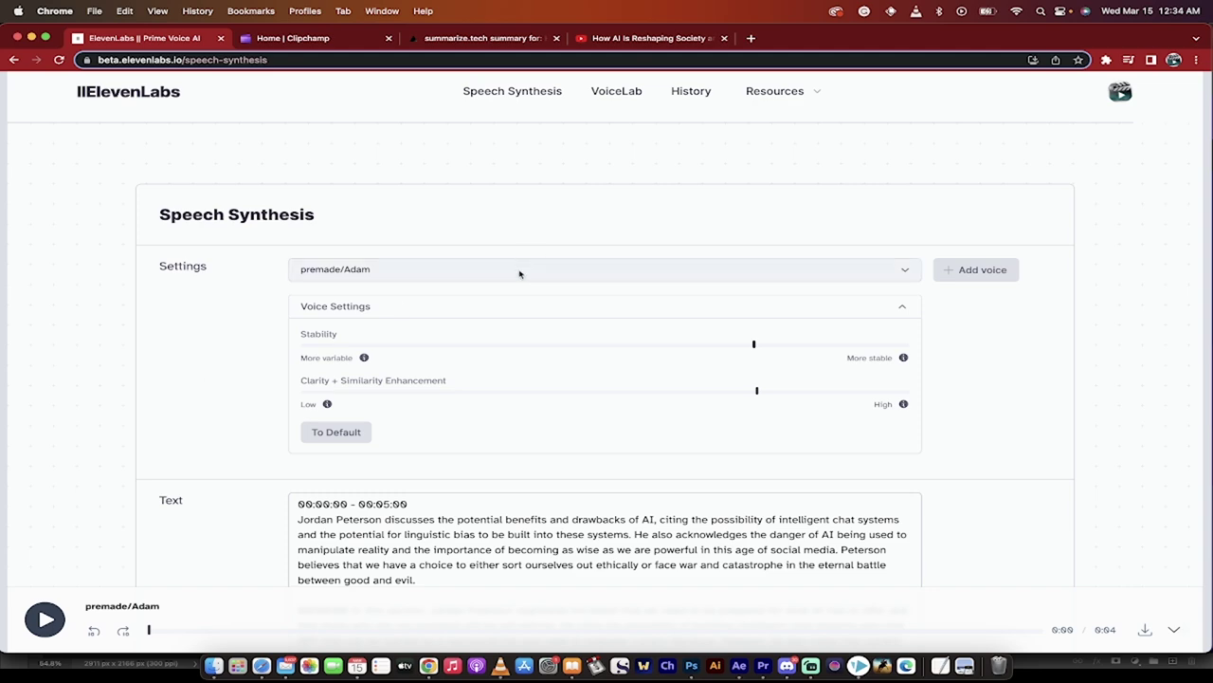
scroll(177, 471, down, 3)
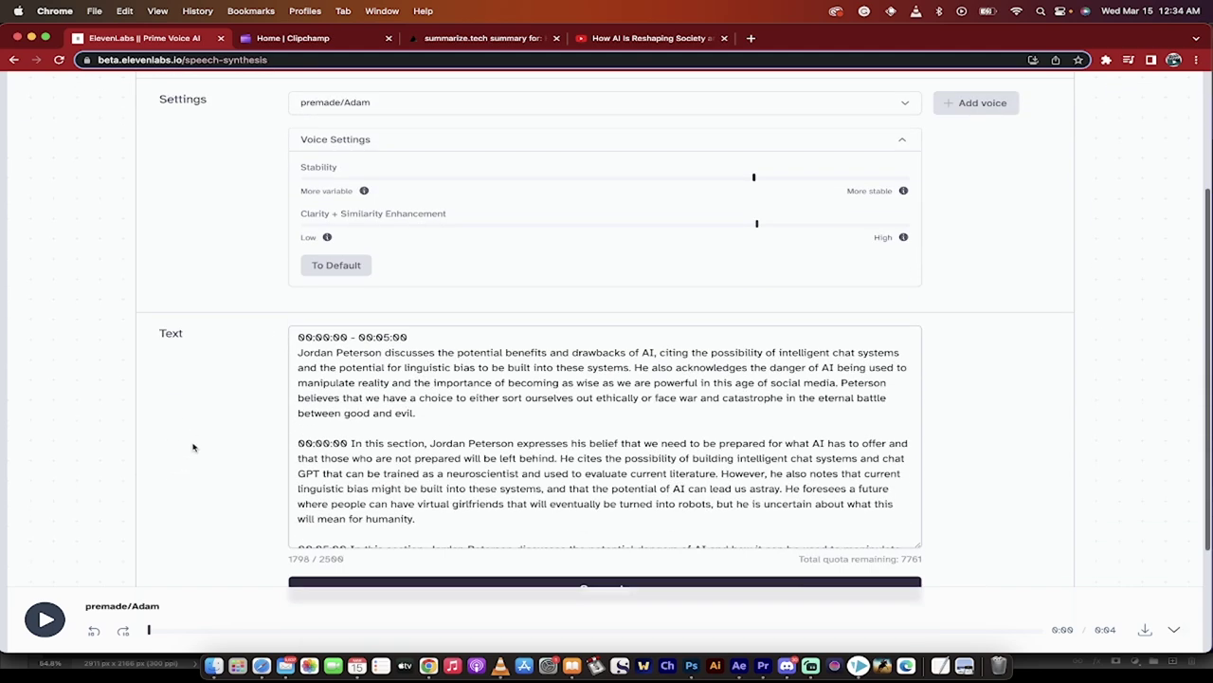
scroll(193, 447, down, 2)
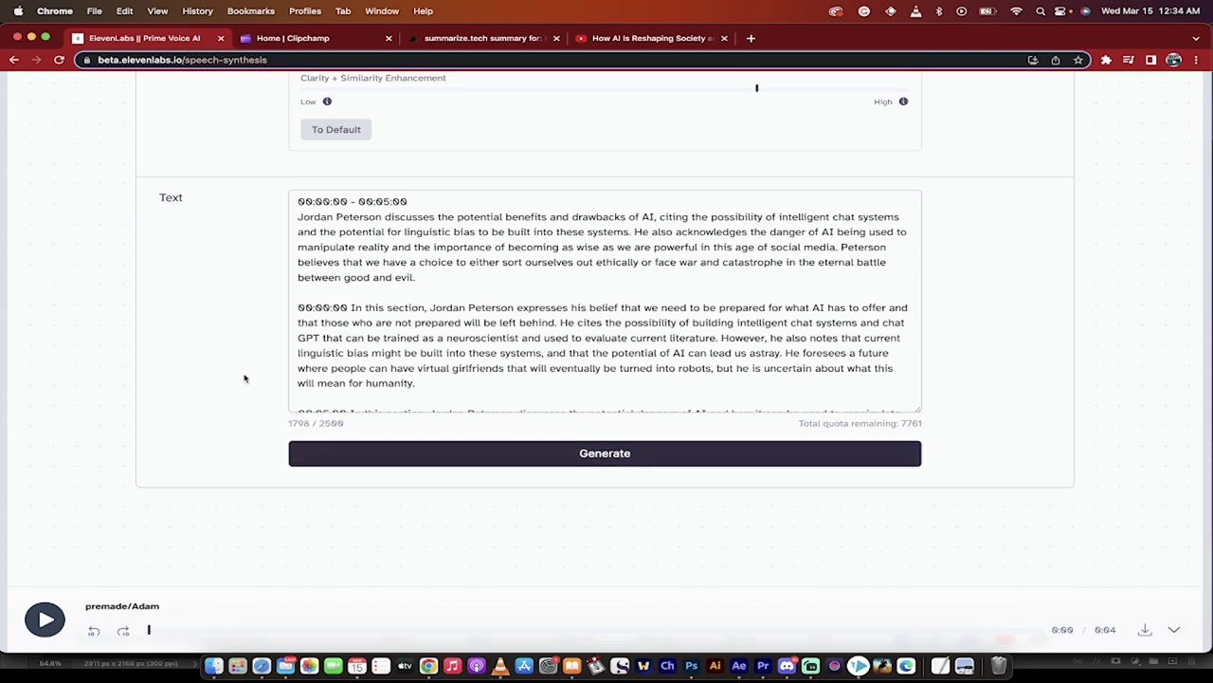
Generate the 1:59 Adam narration from the summary and pause its preview playback
click(501, 456)
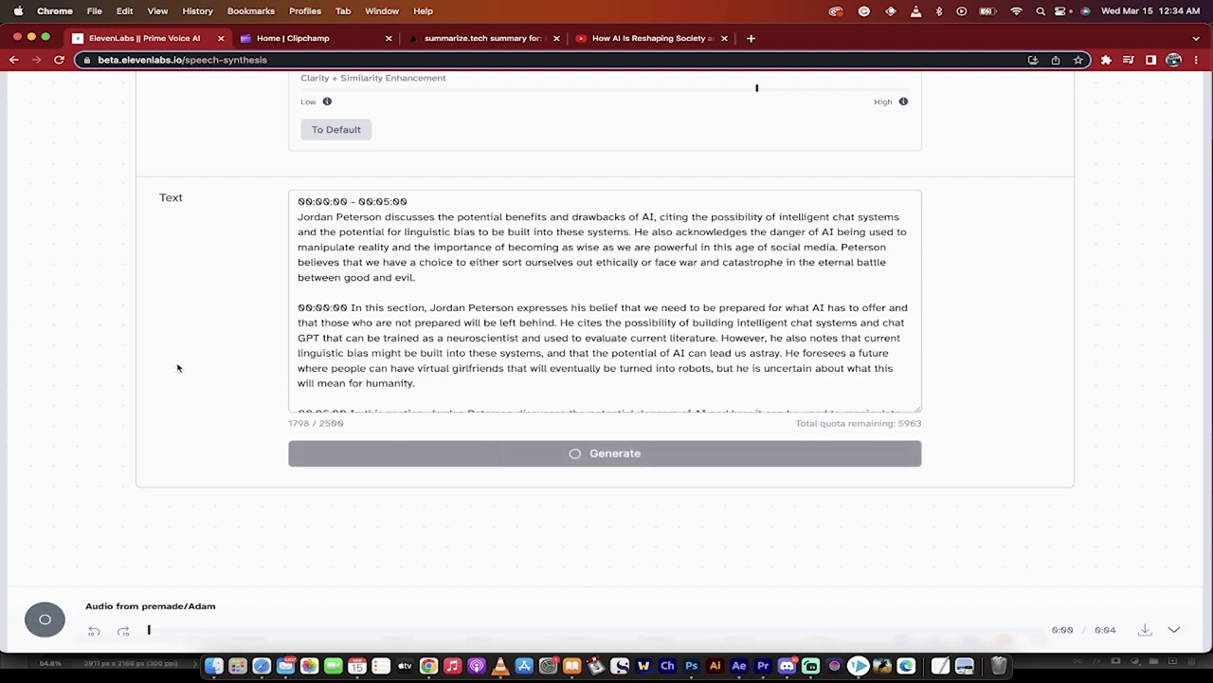
scroll(177, 368, up, 2)
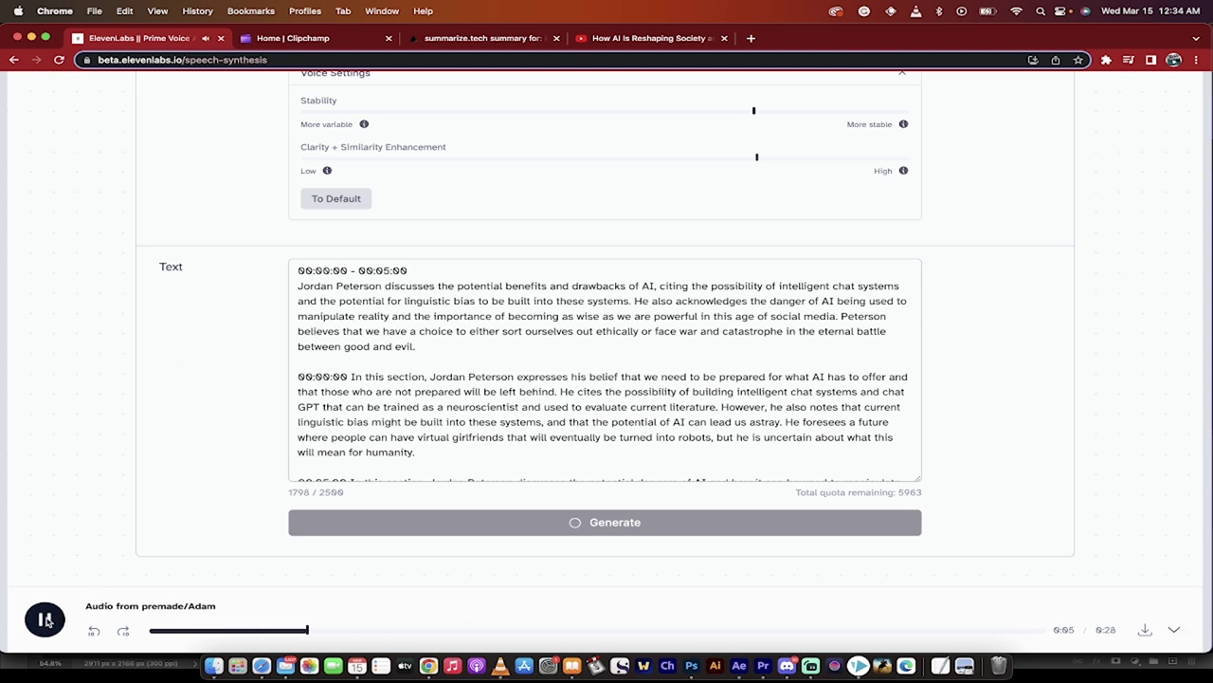
click(46, 621)
scroll(523, 395, down, 2)
scroll(523, 396, down, 2)
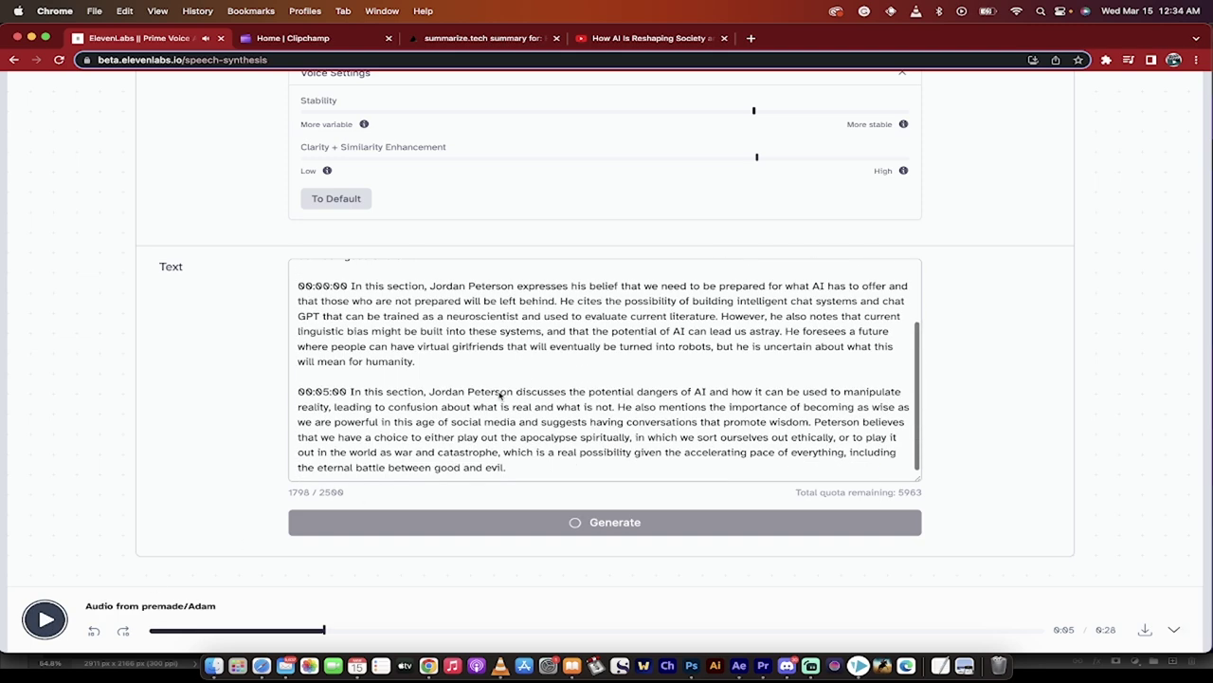
scroll(500, 397, down, 2)
scroll(499, 396, down, 2)
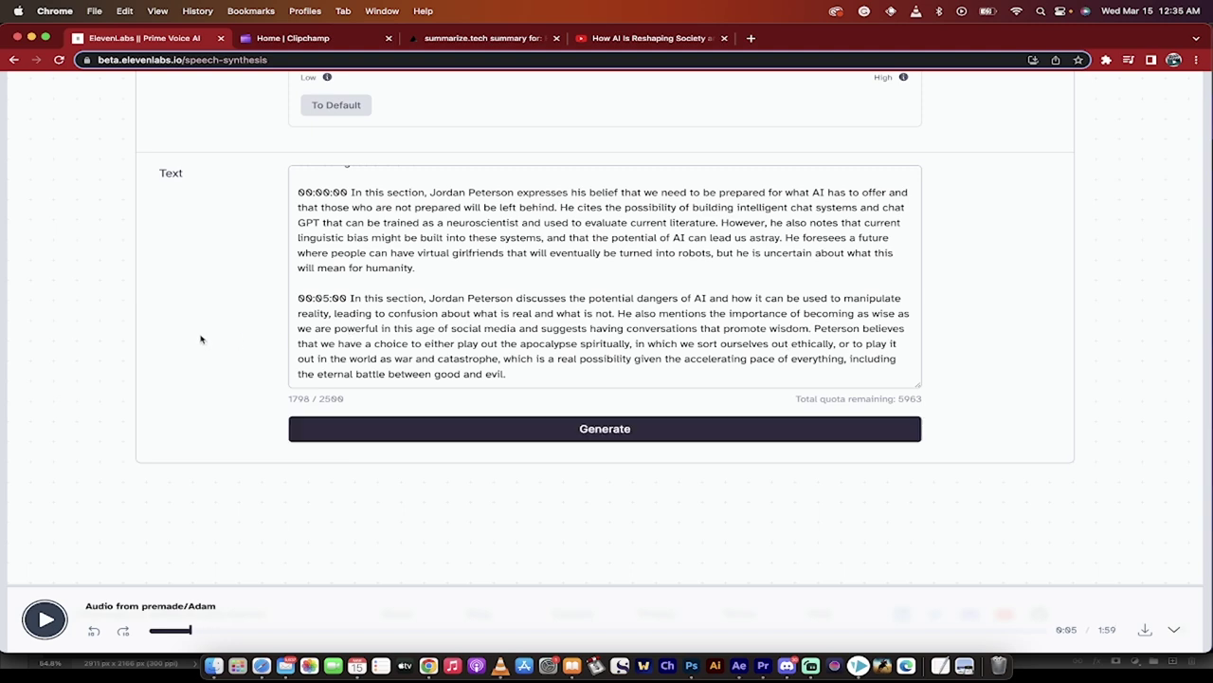
click(661, 42)
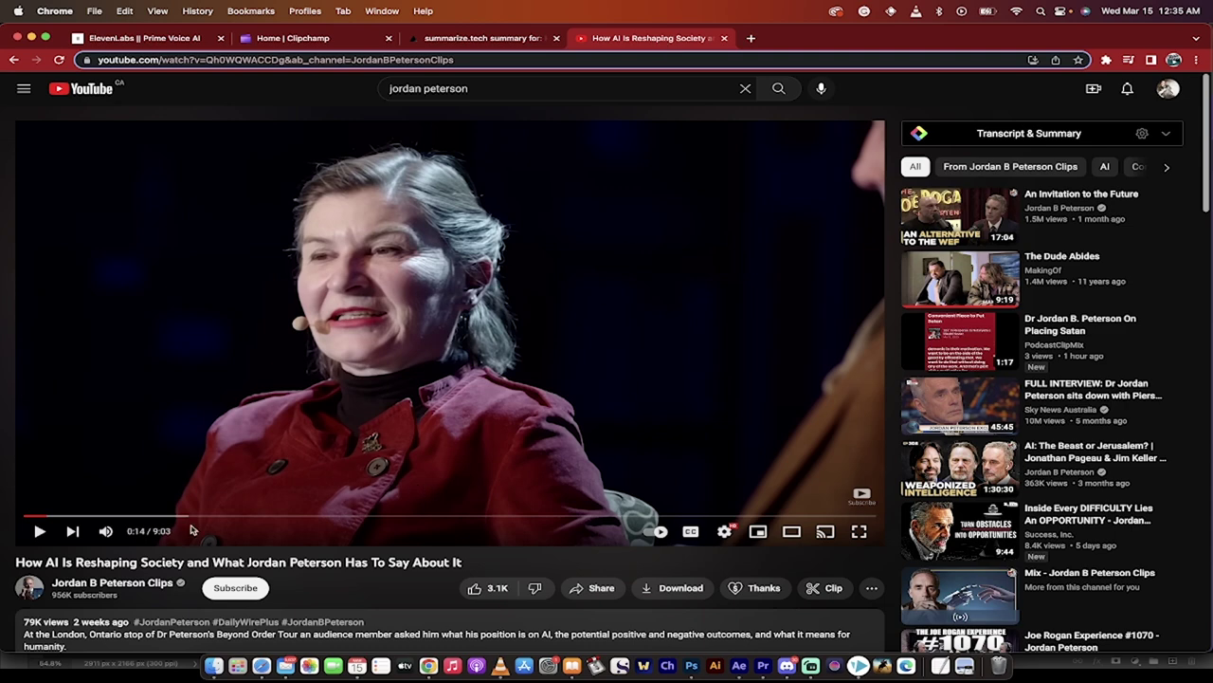
click(156, 43)
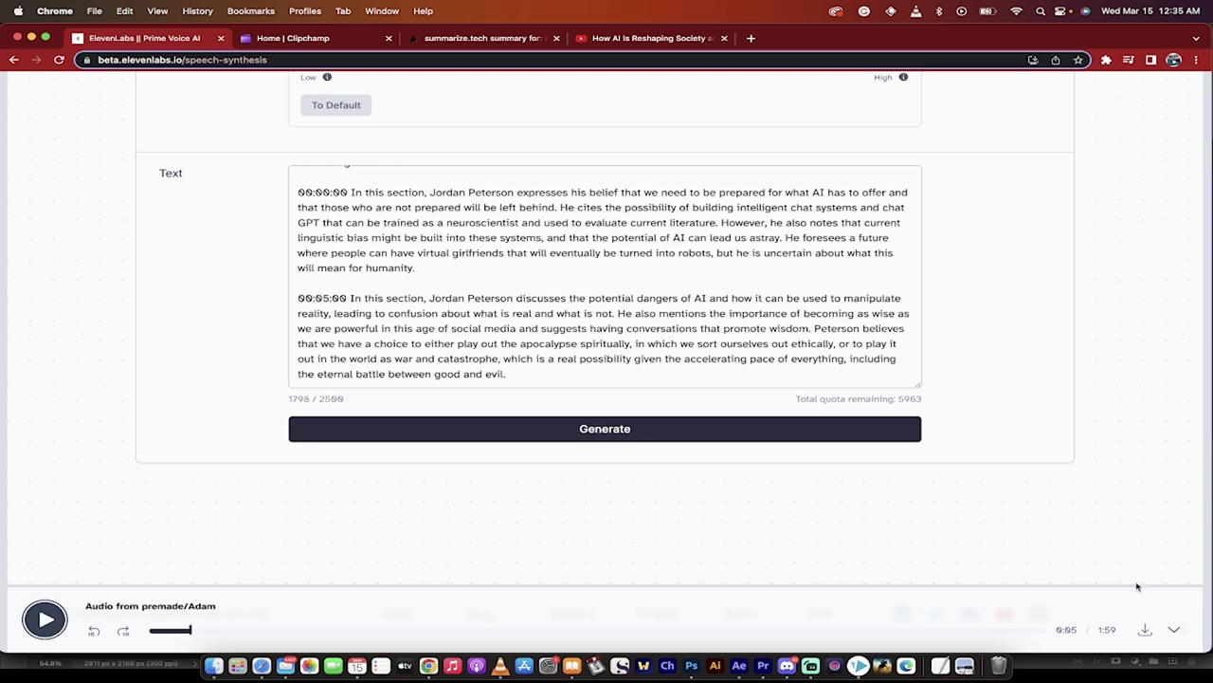
Download the narration as synthesized_audio.mp3 and show it in Finder
click(1144, 630)
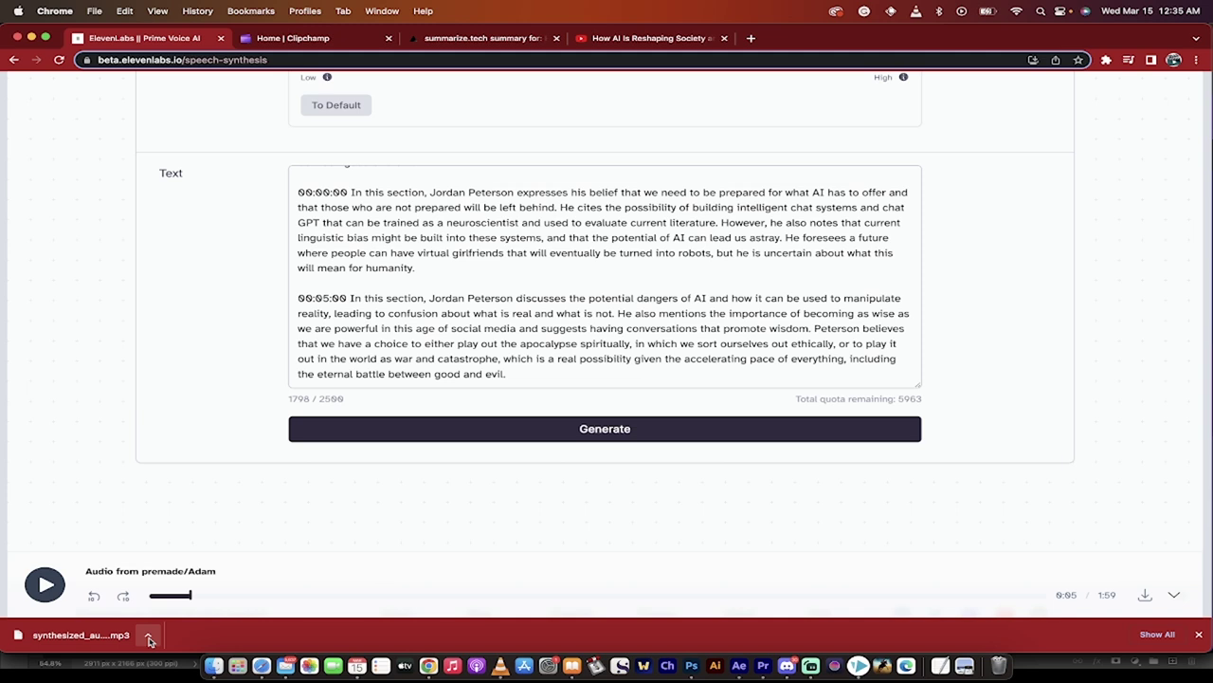
click(149, 639)
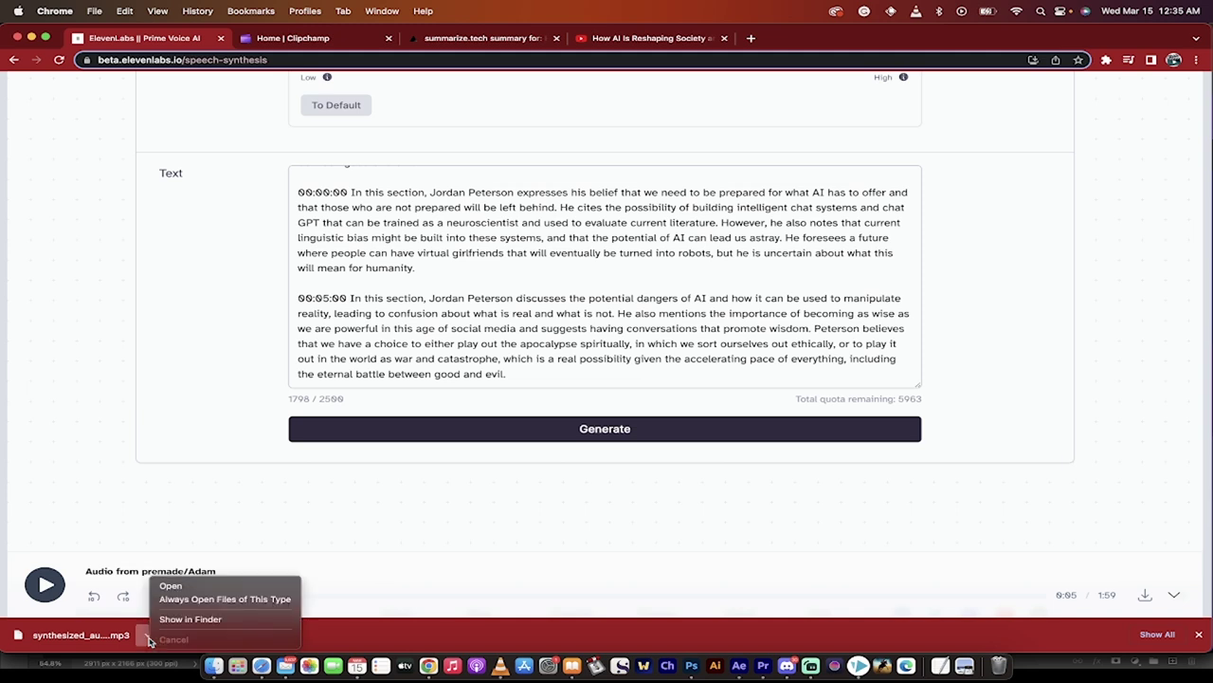
click(196, 621)
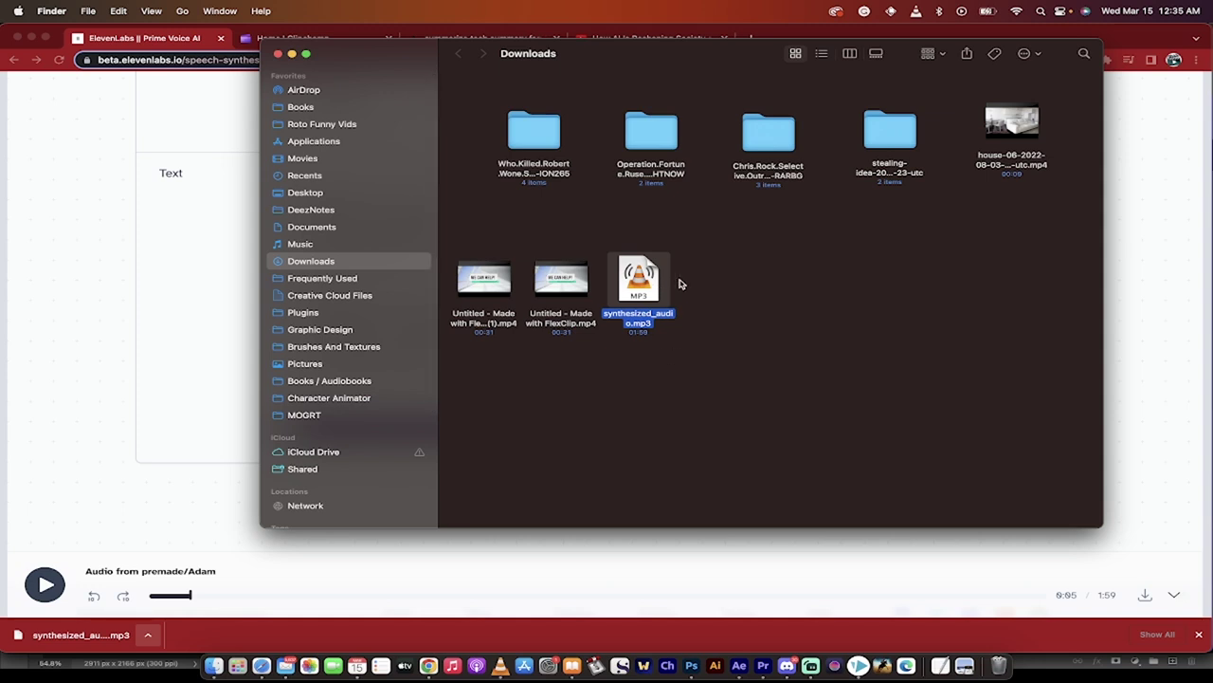
Cancel renaming synthesized_audio.mp3 and bring the ElevenLabs browser window back
click(644, 322)
mouse_move(638, 281)
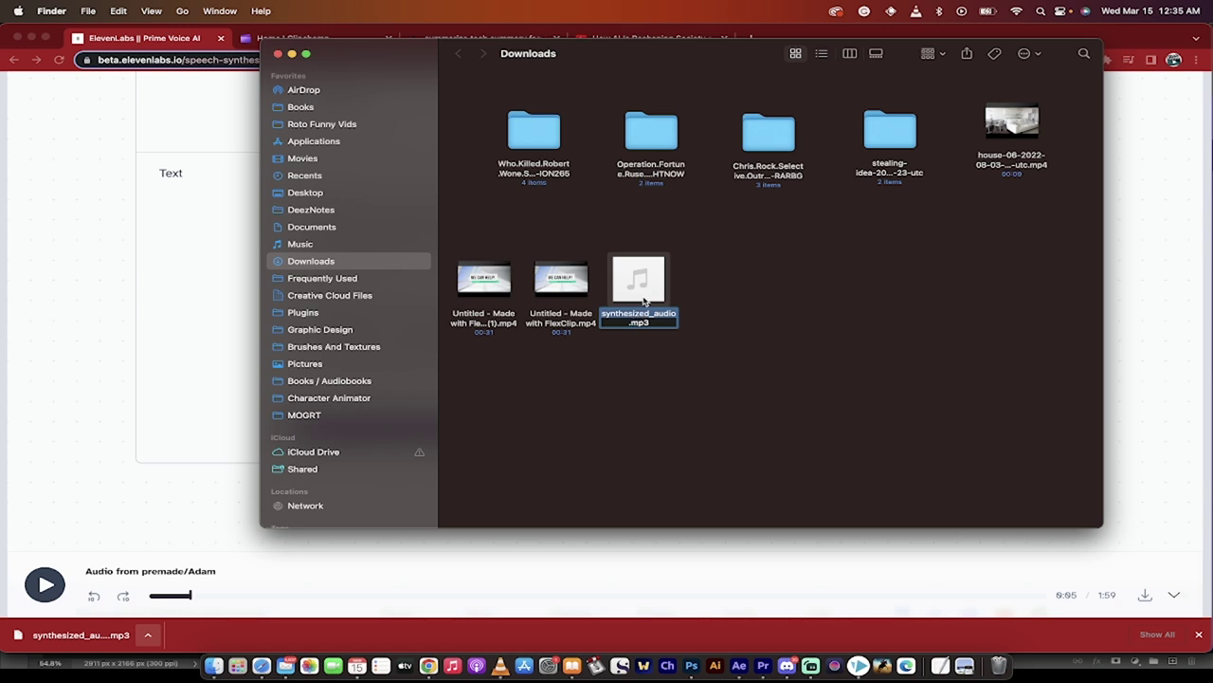
click(638, 279)
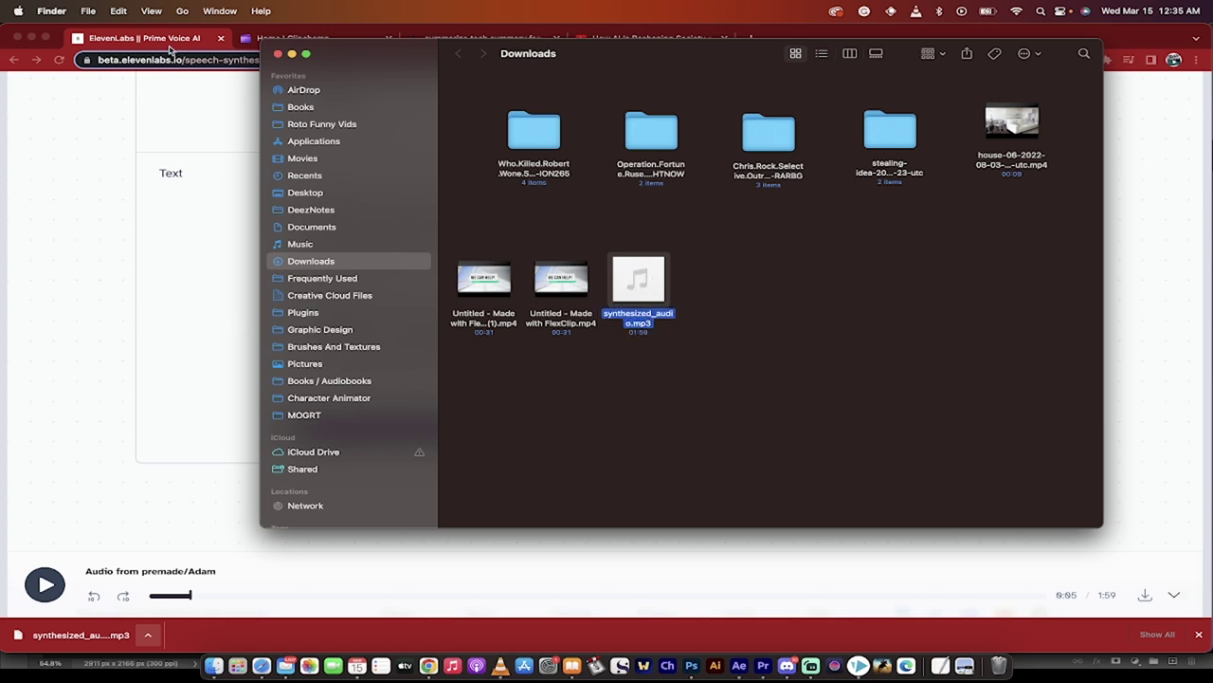
click(23, 334)
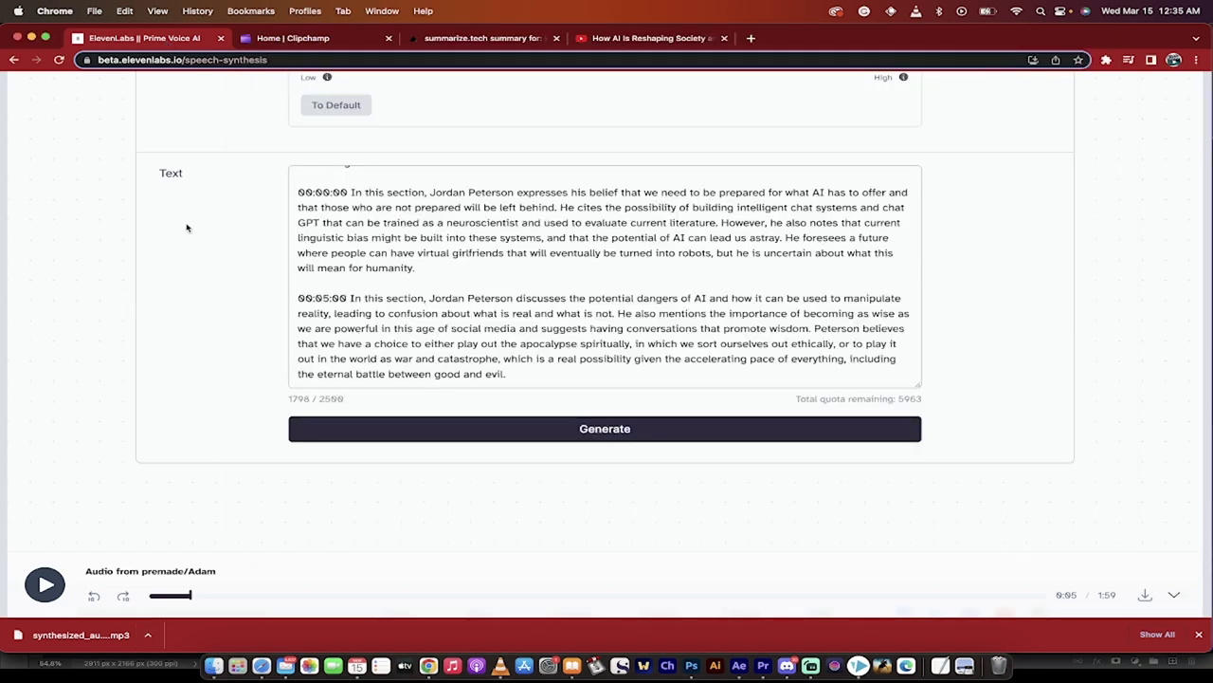
Create a new blank video from the Clipchamp home page
click(295, 40)
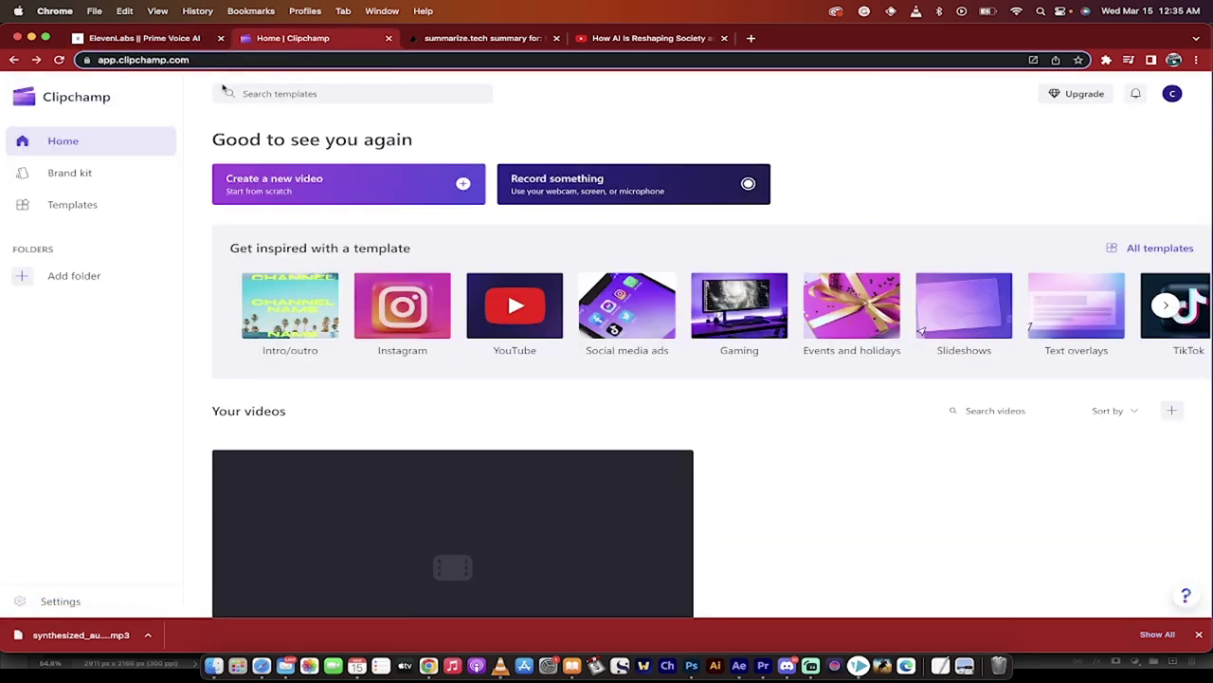
scroll(194, 166, down, 1)
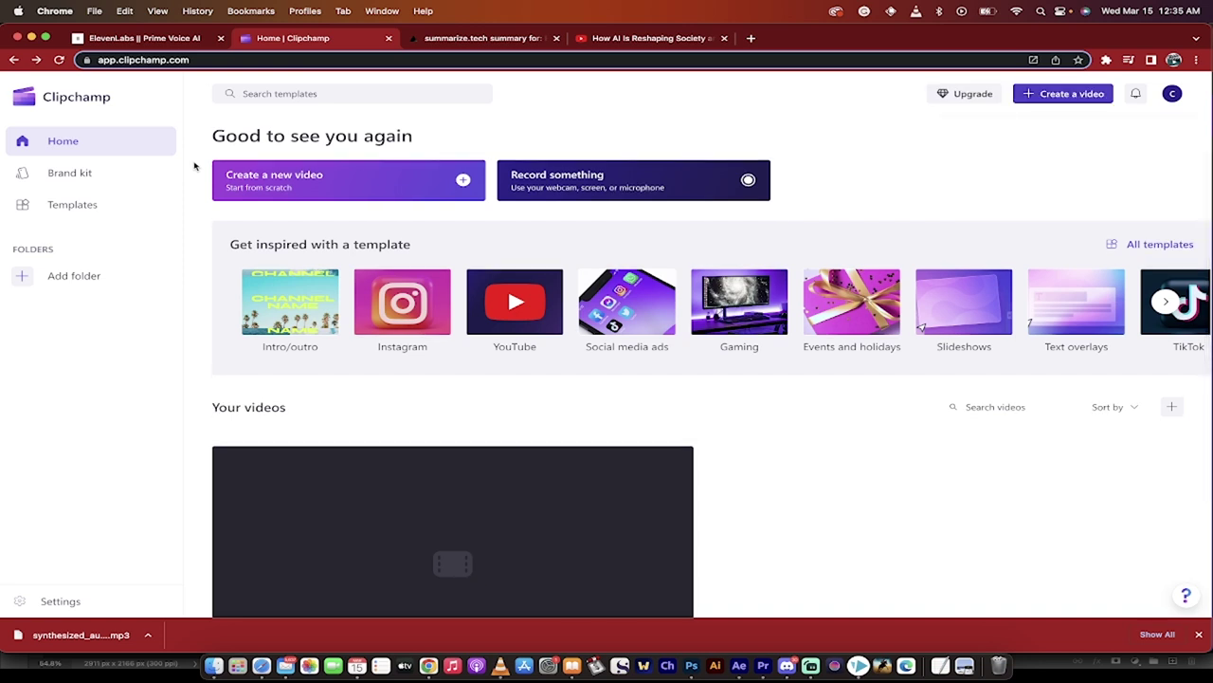
click(310, 189)
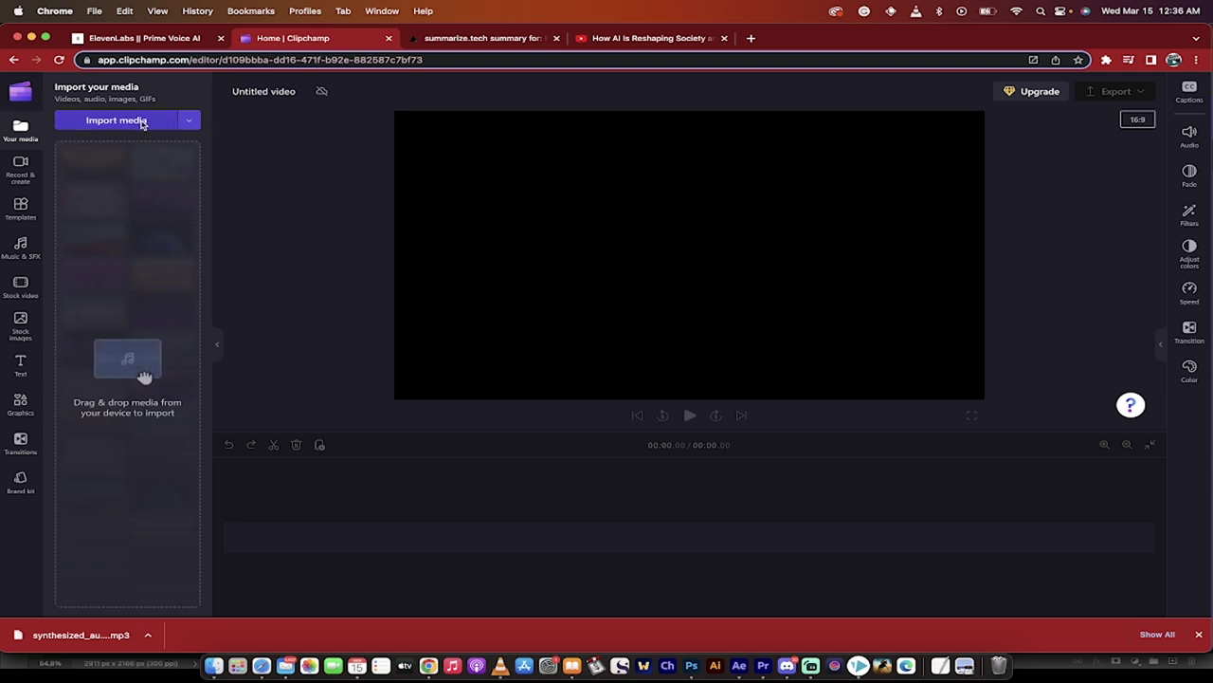
Import synthesized_audio.mp3 from Downloads into Clipchamp, add it to the timeline, and rewind the playhead
click(214, 667)
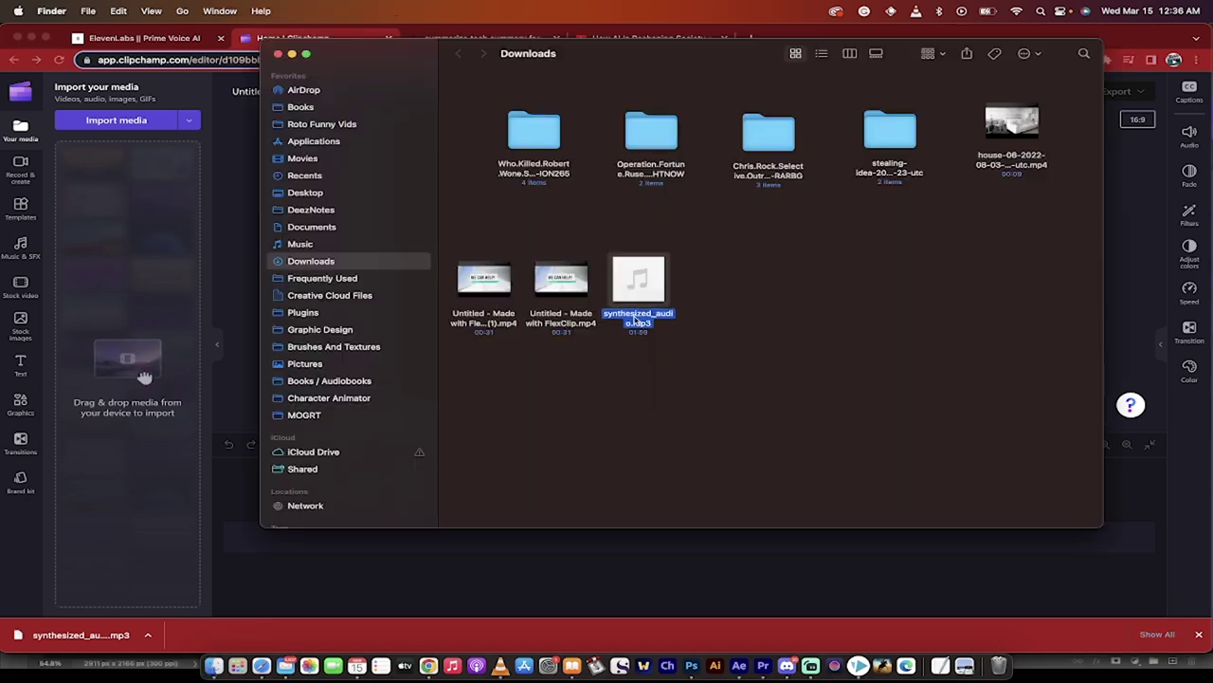
mouse_move(636, 321)
mouse_down()
mouse_move(626, 329)
mouse_move(136, 264)
mouse_up()
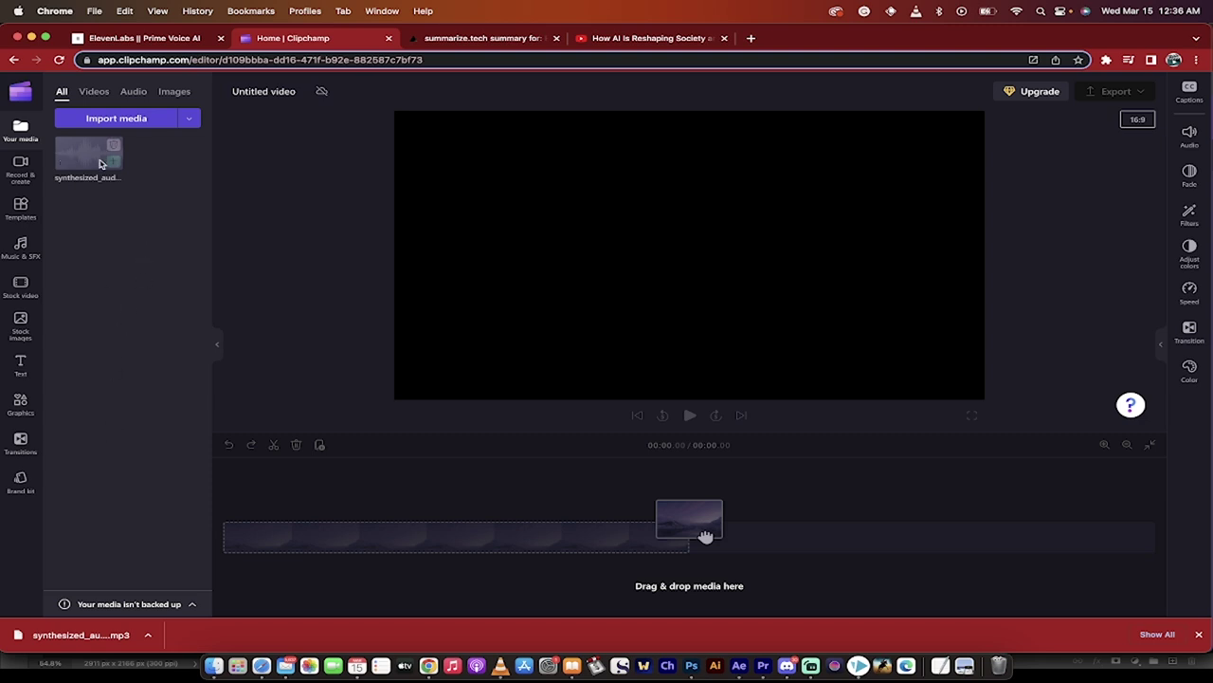
mouse_move(88, 155)
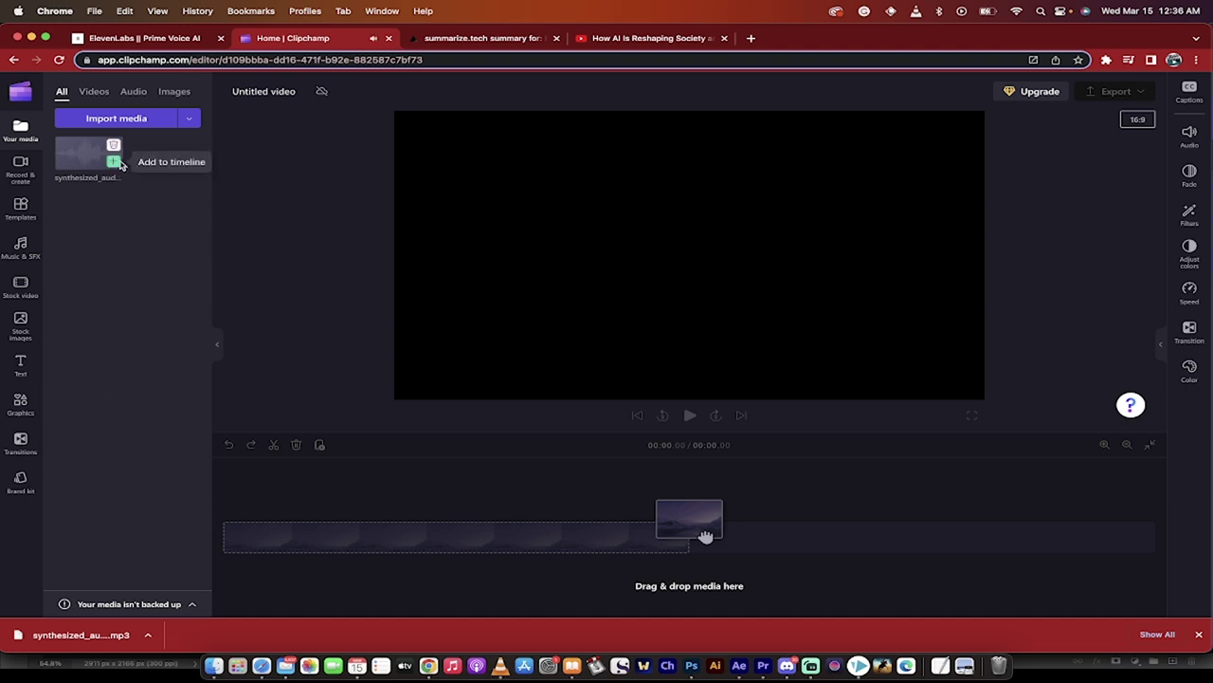
click(116, 163)
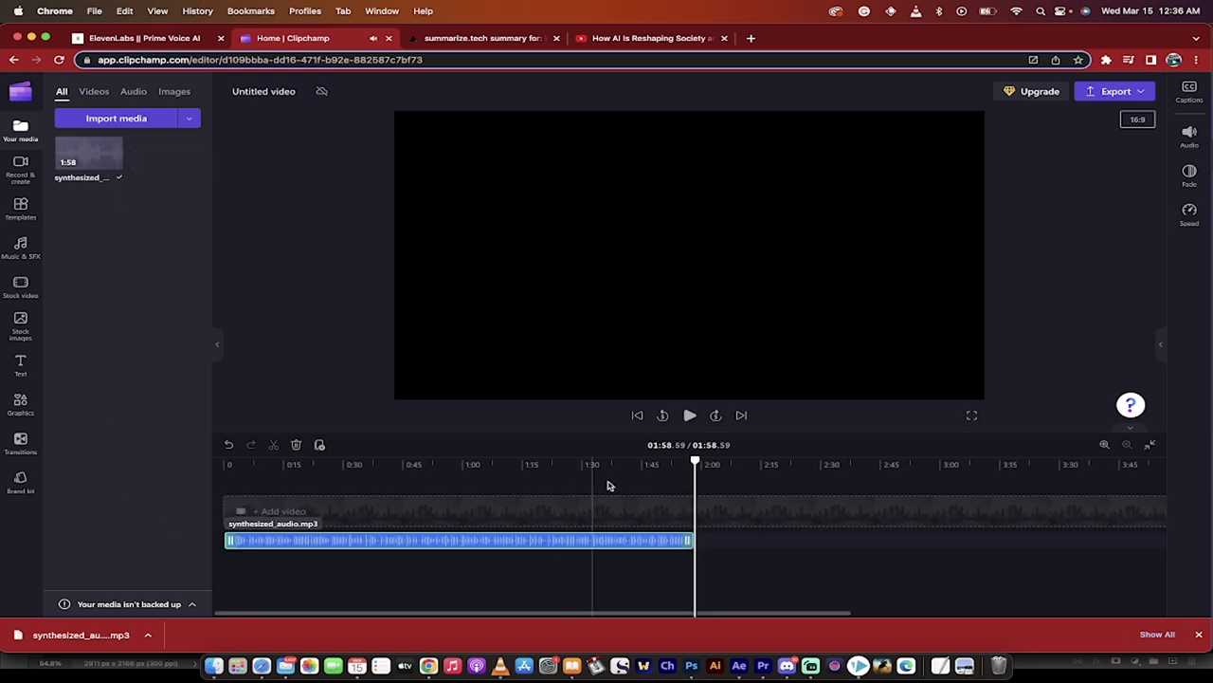
drag(695, 459, 205, 457)
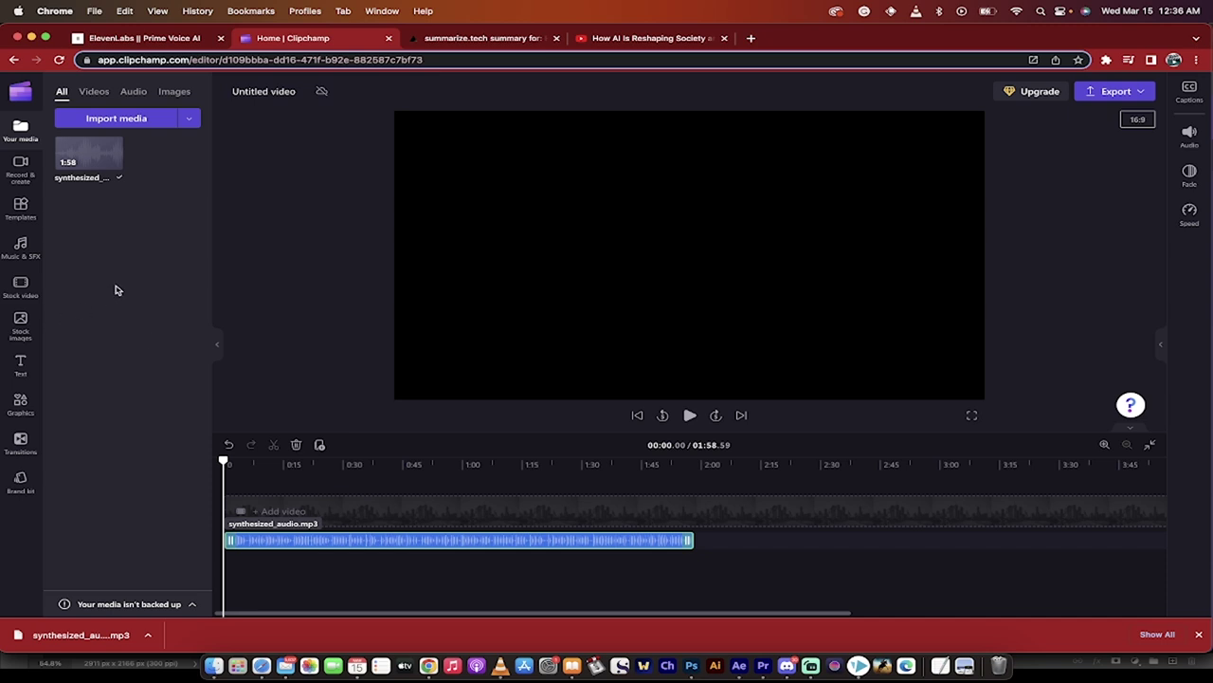
Find the free-to-use streamer-at-microphone stock clip, preview it, and add it to the timeline
click(20, 284)
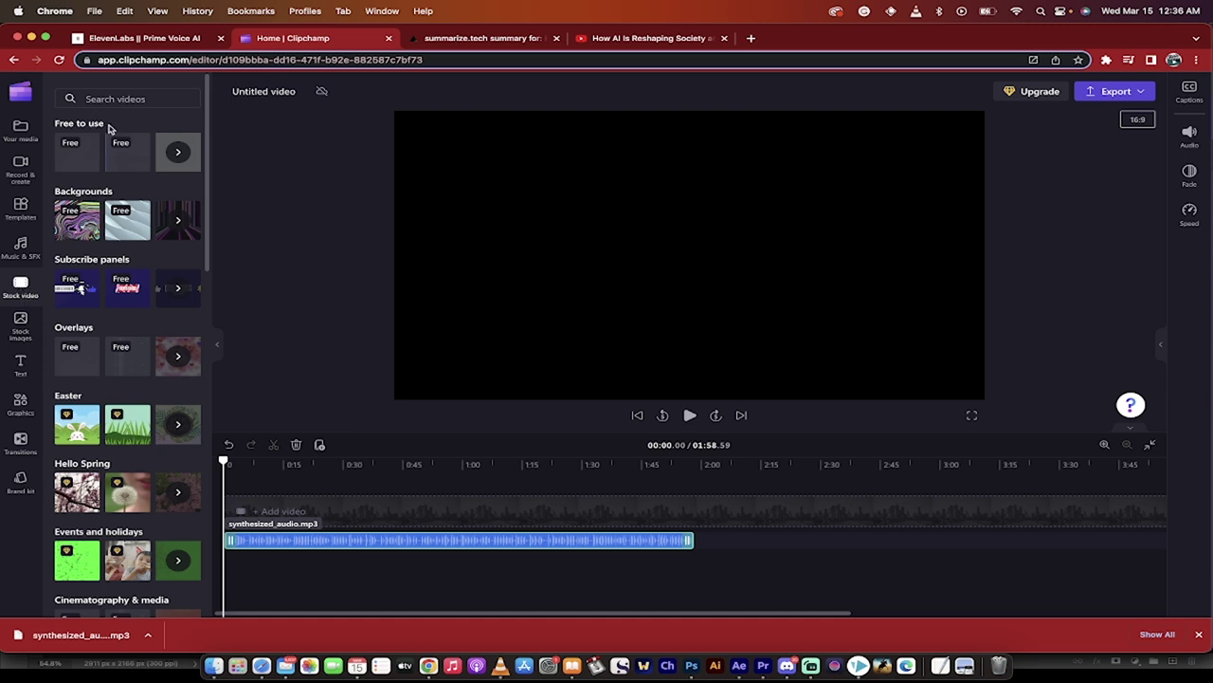
click(172, 154)
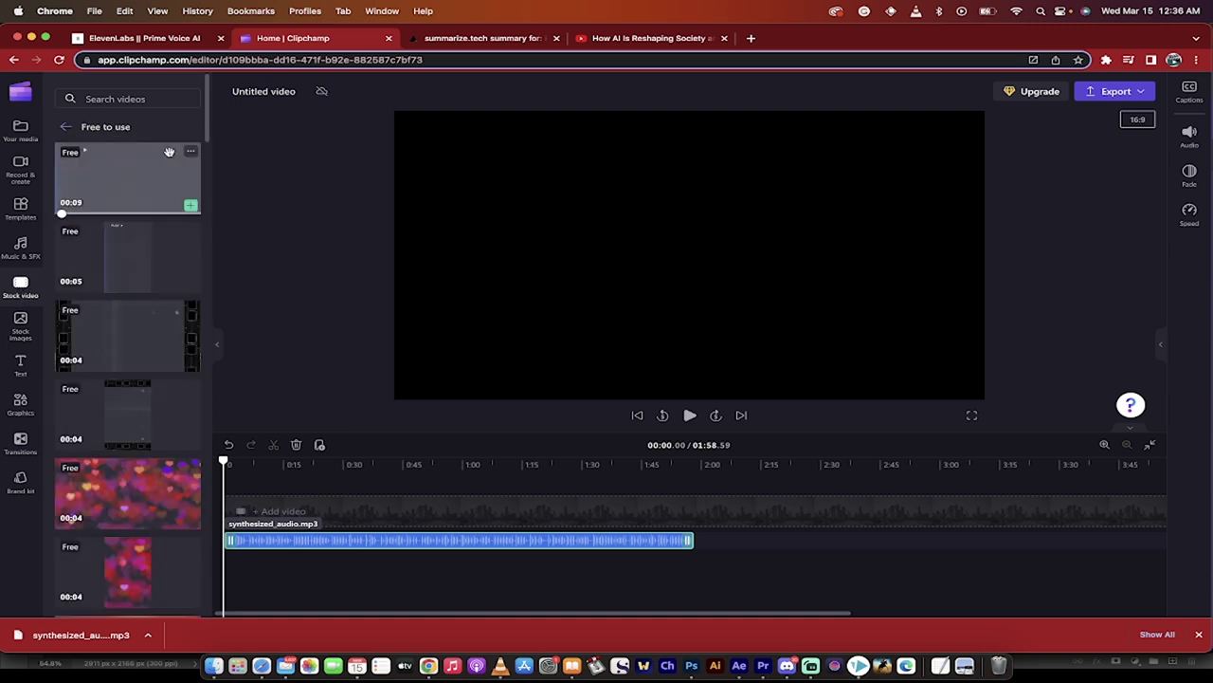
scroll(104, 251, down, 3)
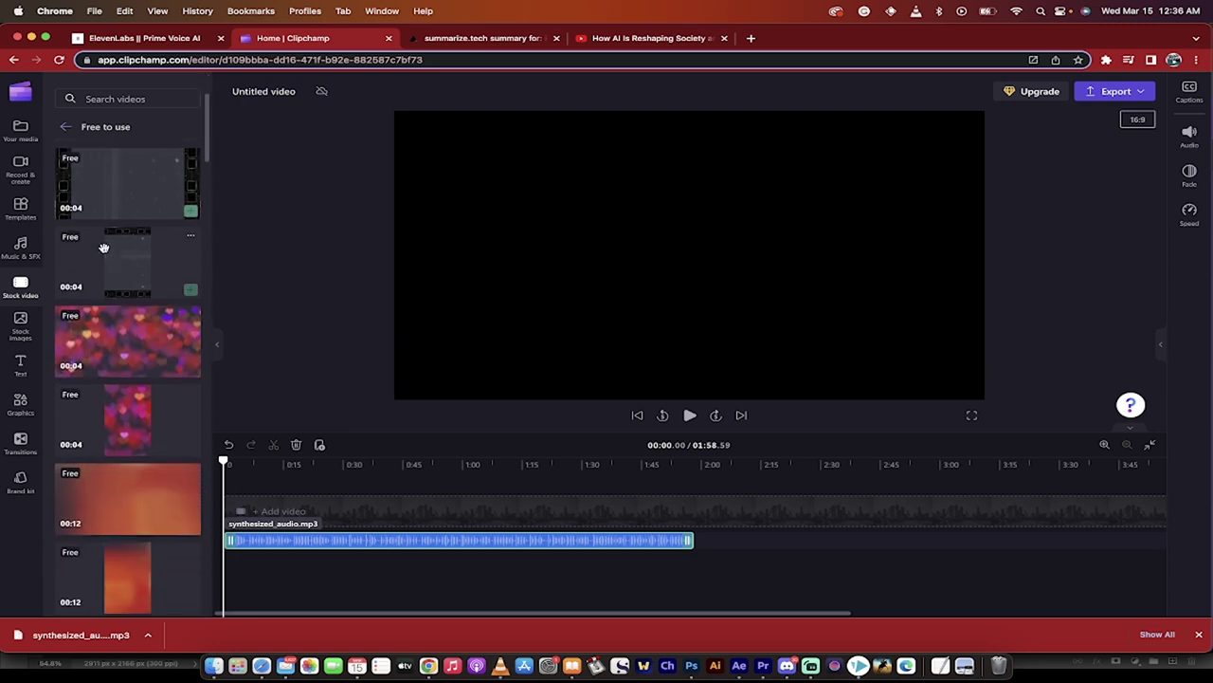
scroll(109, 349, down, 2)
scroll(109, 350, down, 3)
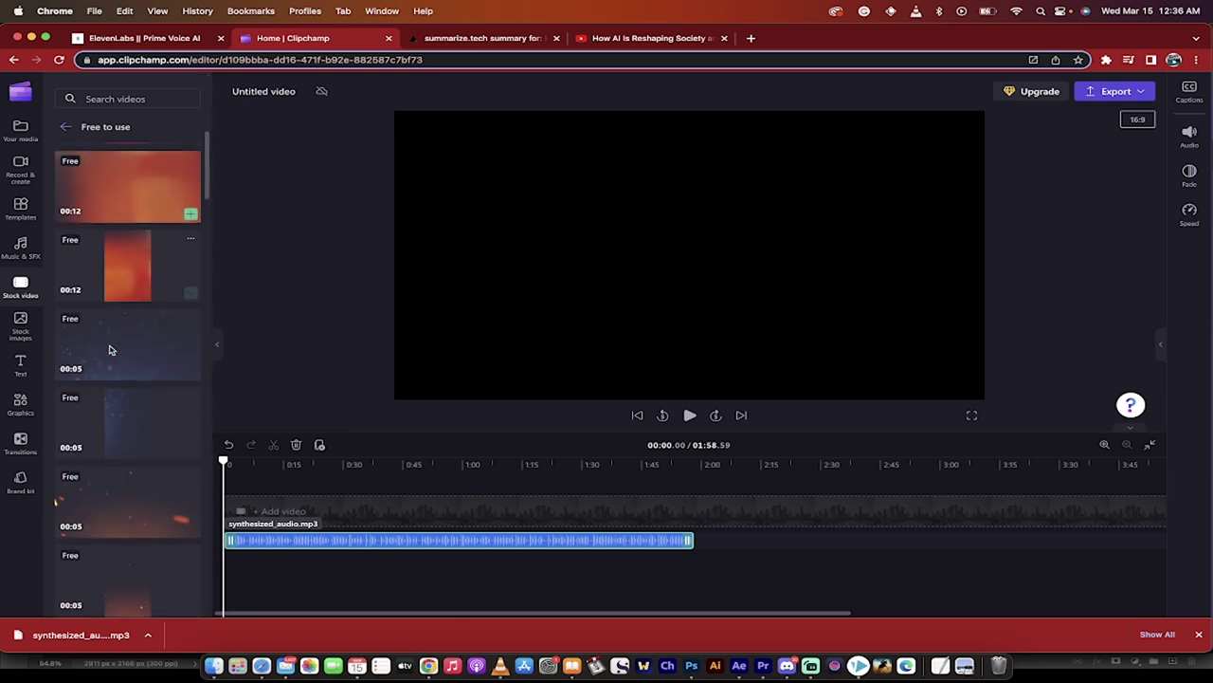
scroll(109, 350, down, 3)
scroll(109, 350, down, 2)
scroll(109, 350, down, 2)
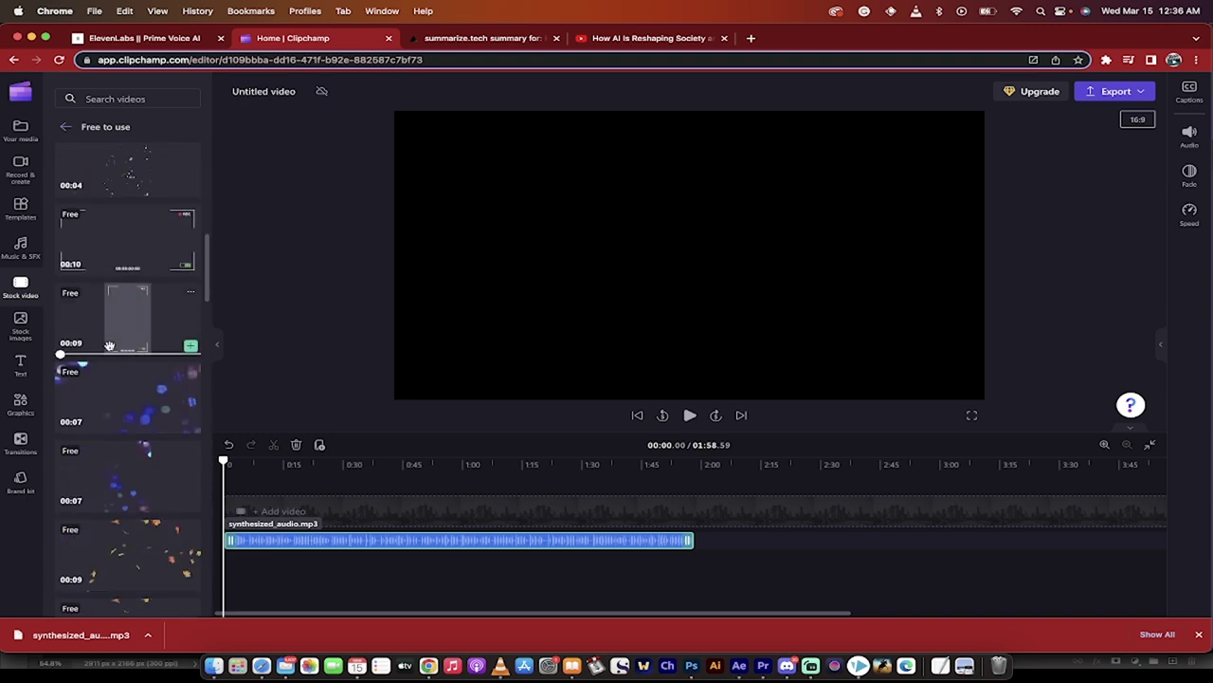
scroll(109, 350, down, 2)
scroll(109, 350, down, 2)
scroll(109, 350, down, 3)
scroll(109, 349, down, 2)
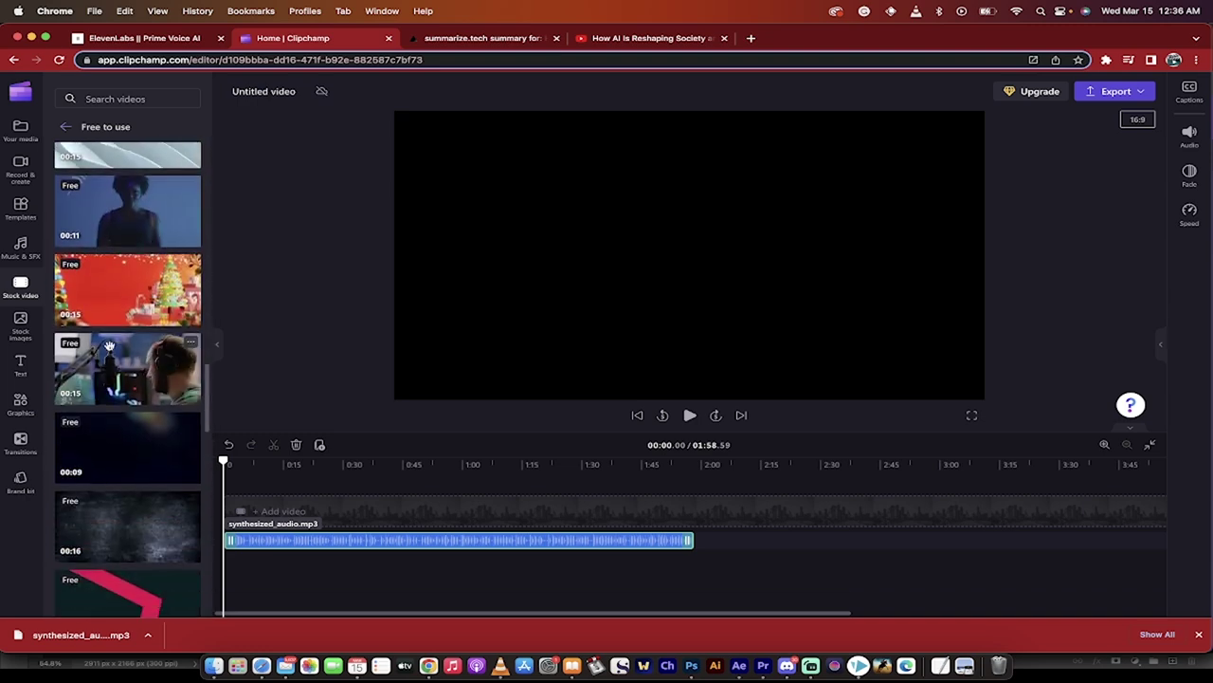
scroll(118, 303, up, 1)
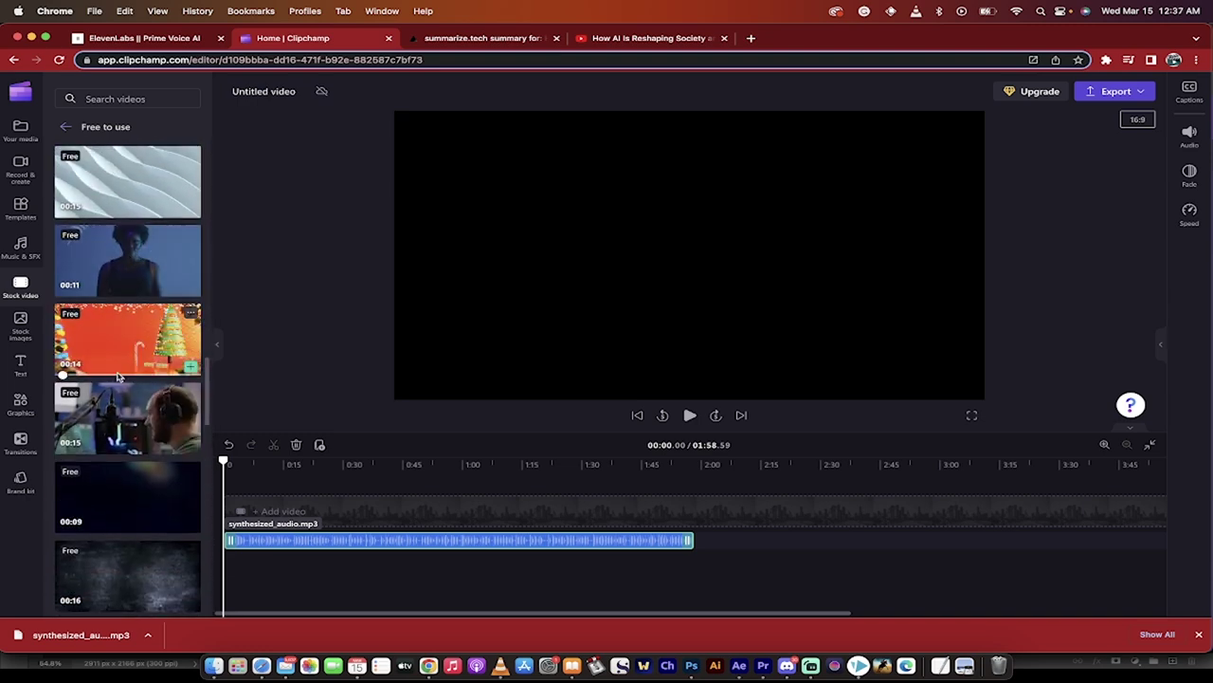
click(119, 417)
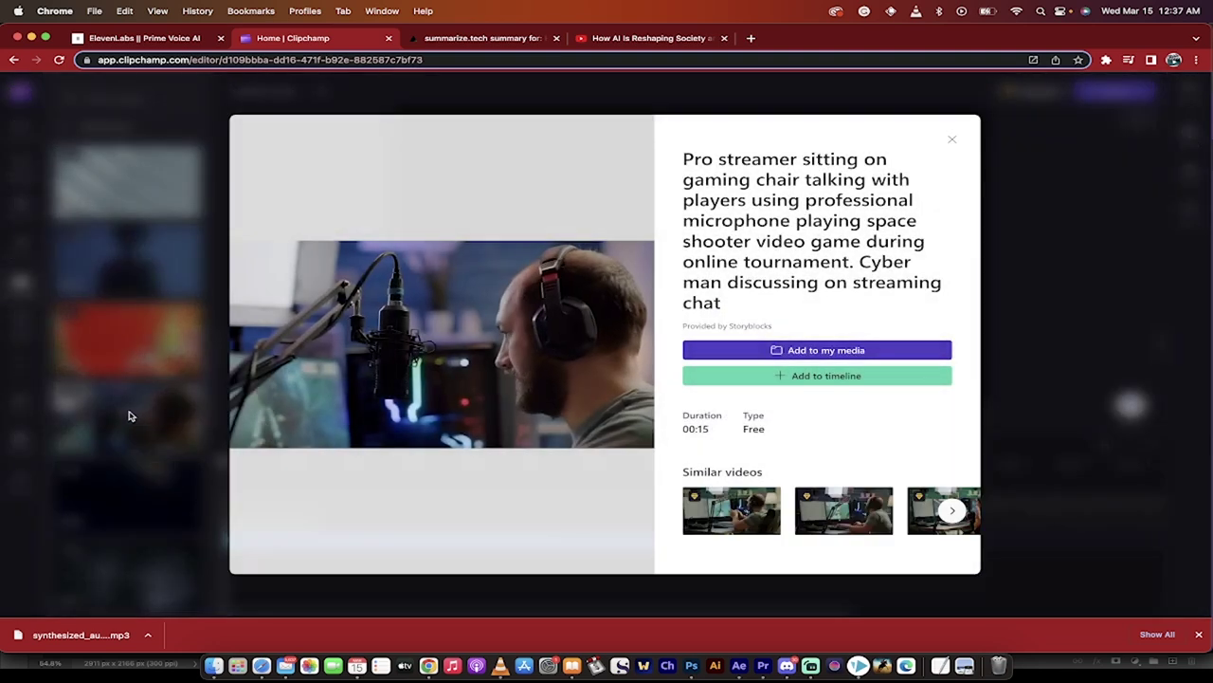
click(954, 139)
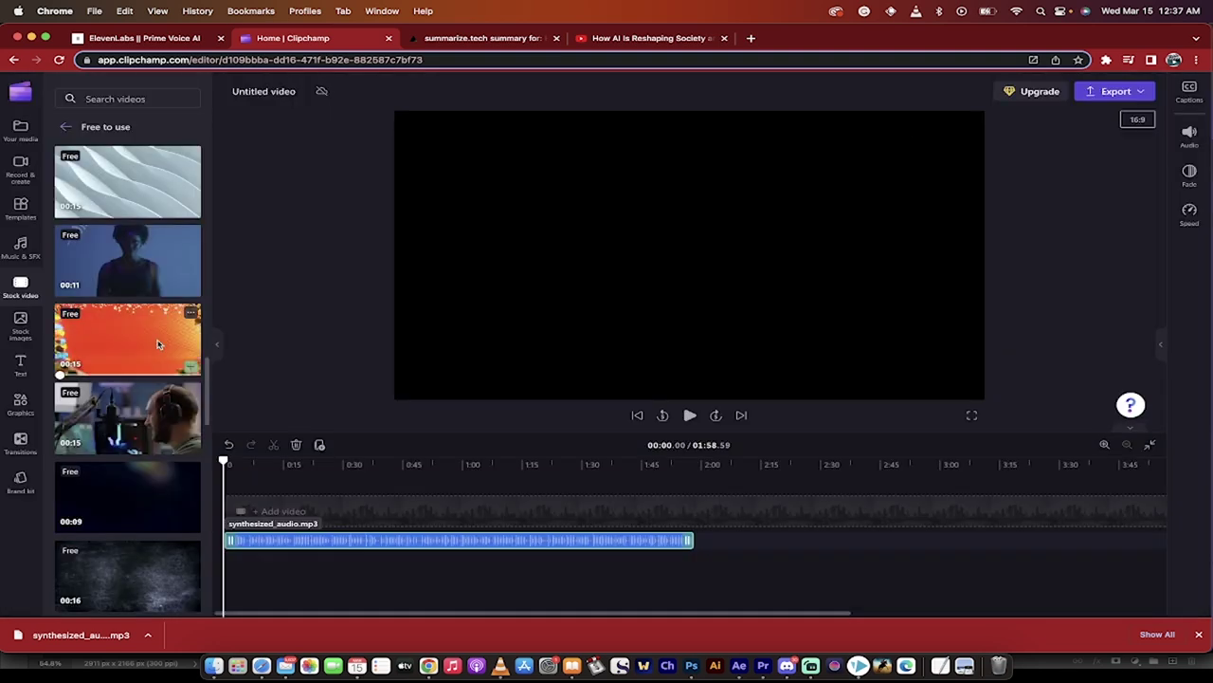
click(191, 447)
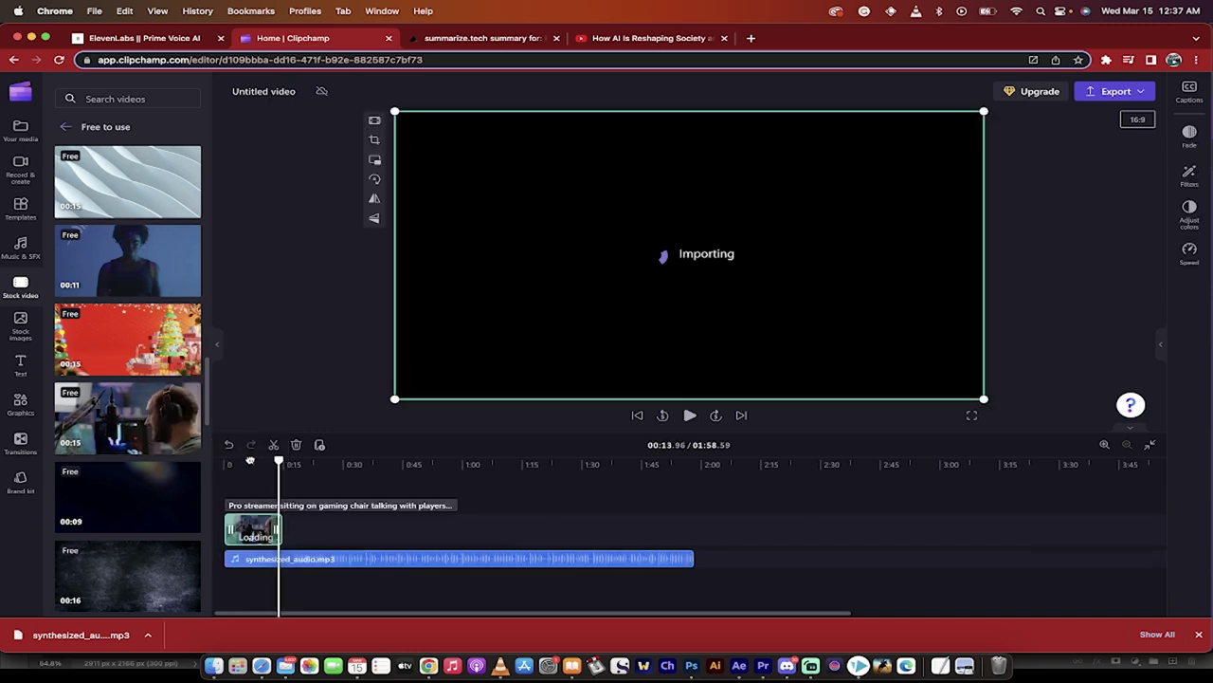
Play the video from the start to check the streamer clip, then pause
drag(284, 462, 225, 463)
key(space)
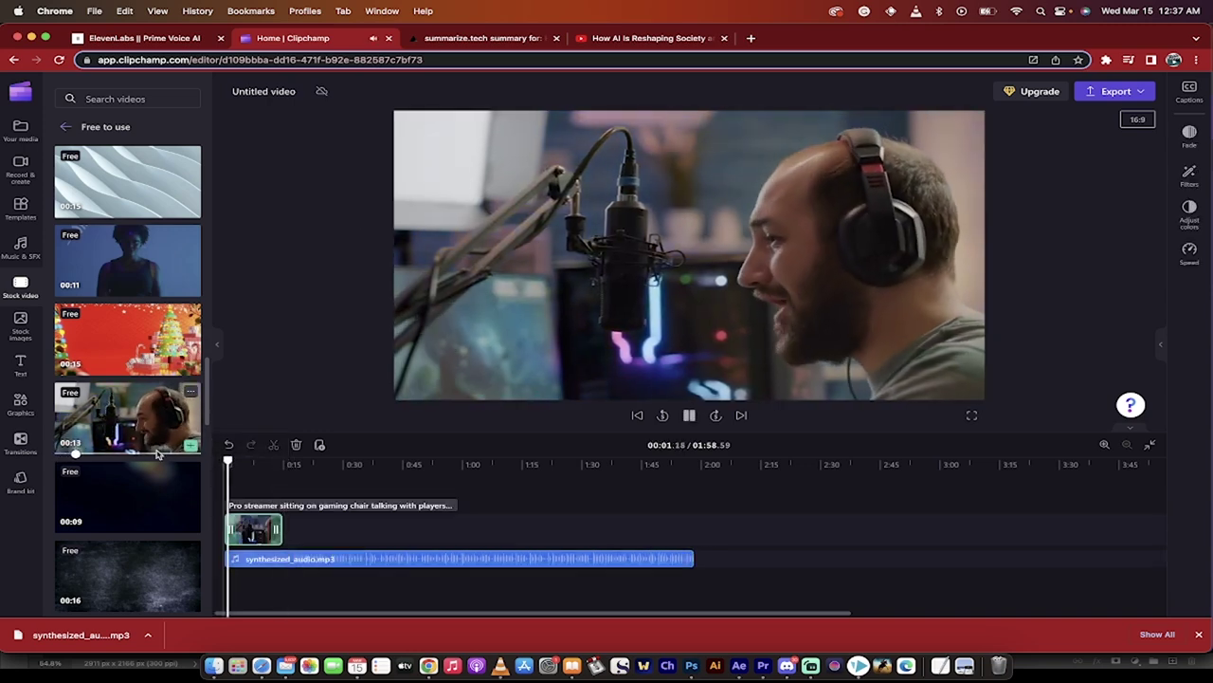
click(253, 527)
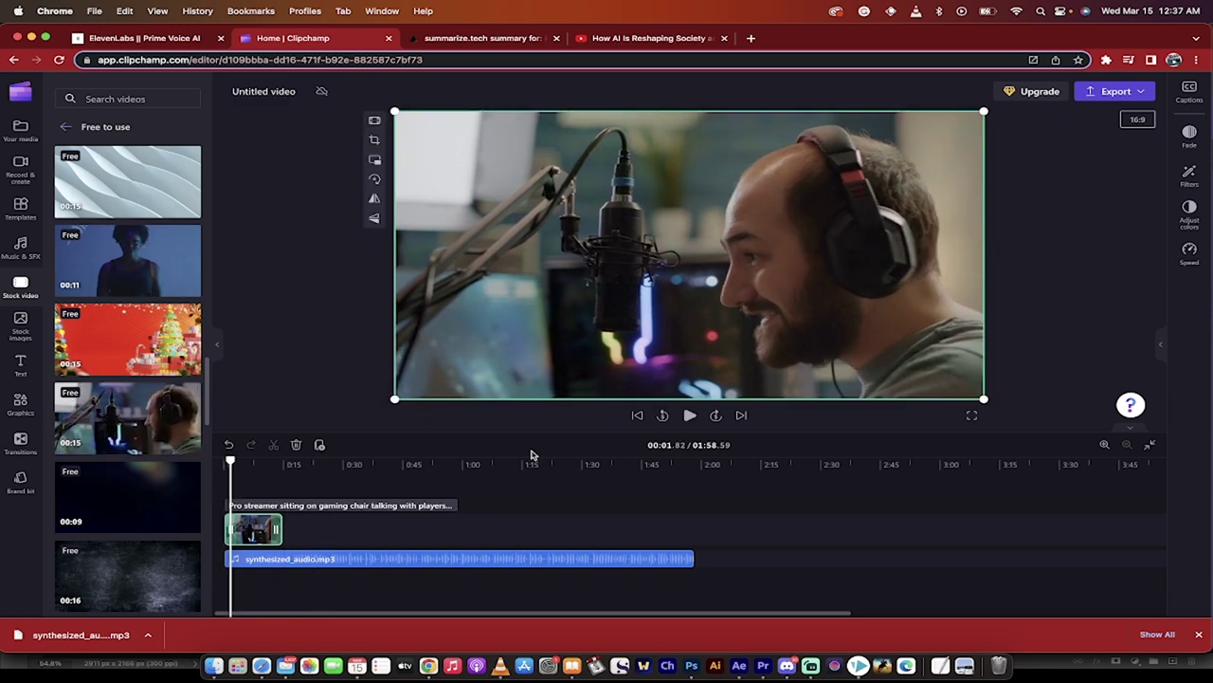
Scroll the free stock library and set the playhead back inside the streamer clip
scroll(107, 442, down, 3)
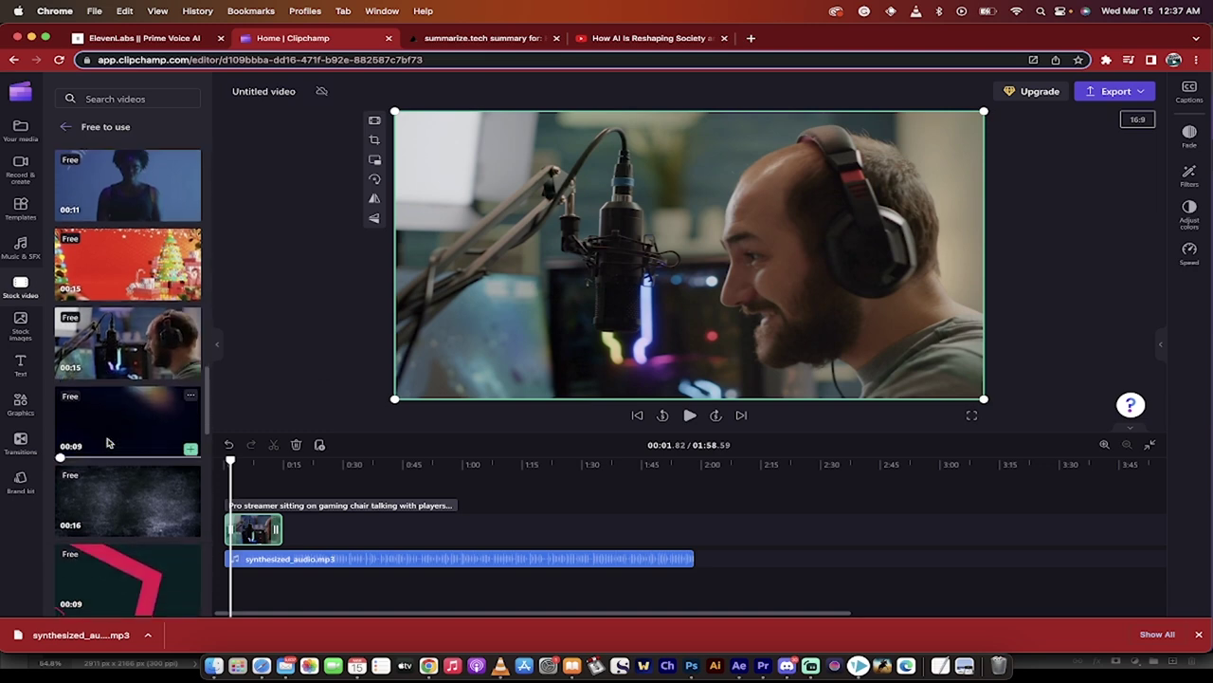
scroll(107, 442, down, 5)
scroll(119, 469, down, 3)
scroll(128, 494, down, 3)
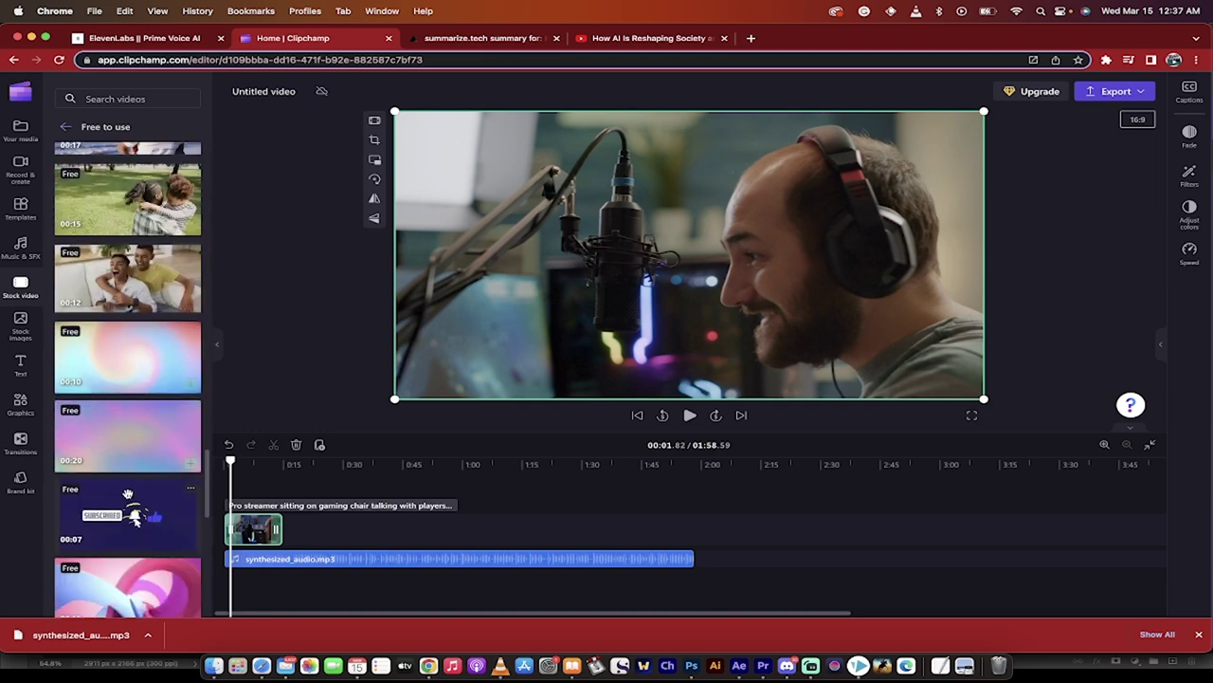
scroll(128, 494, down, 3)
scroll(128, 488, down, 3)
scroll(131, 479, down, 3)
scroll(132, 469, down, 2)
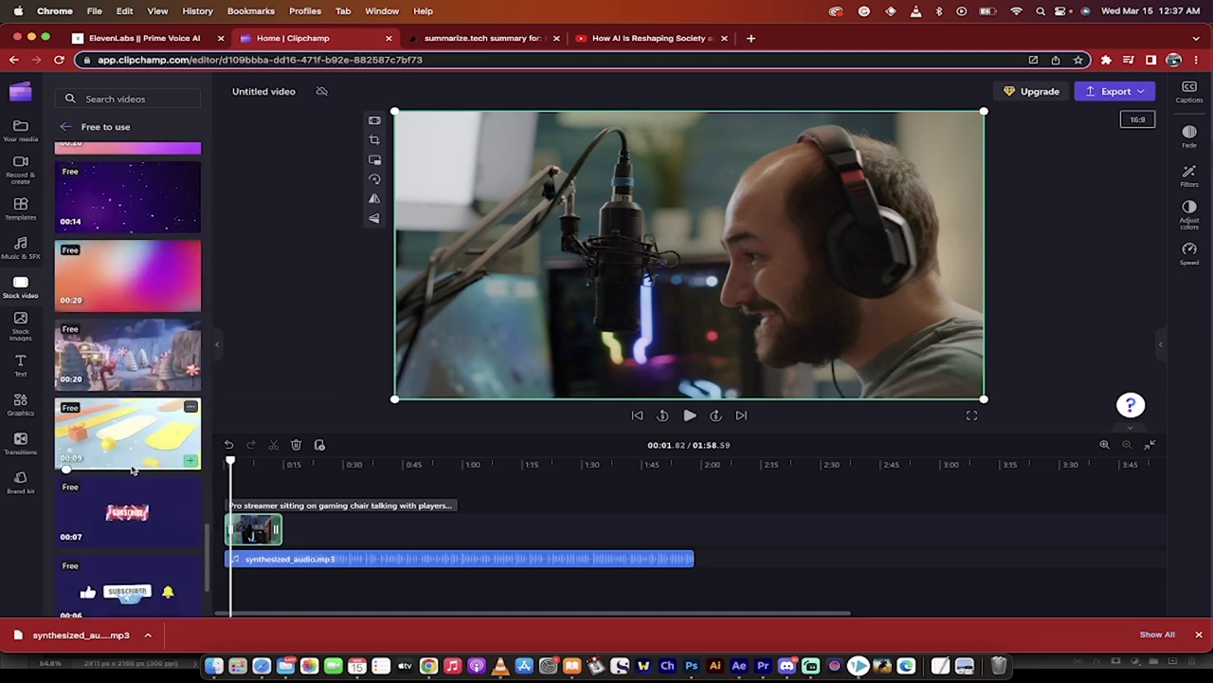
scroll(132, 469, down, 3)
scroll(142, 460, down, 3)
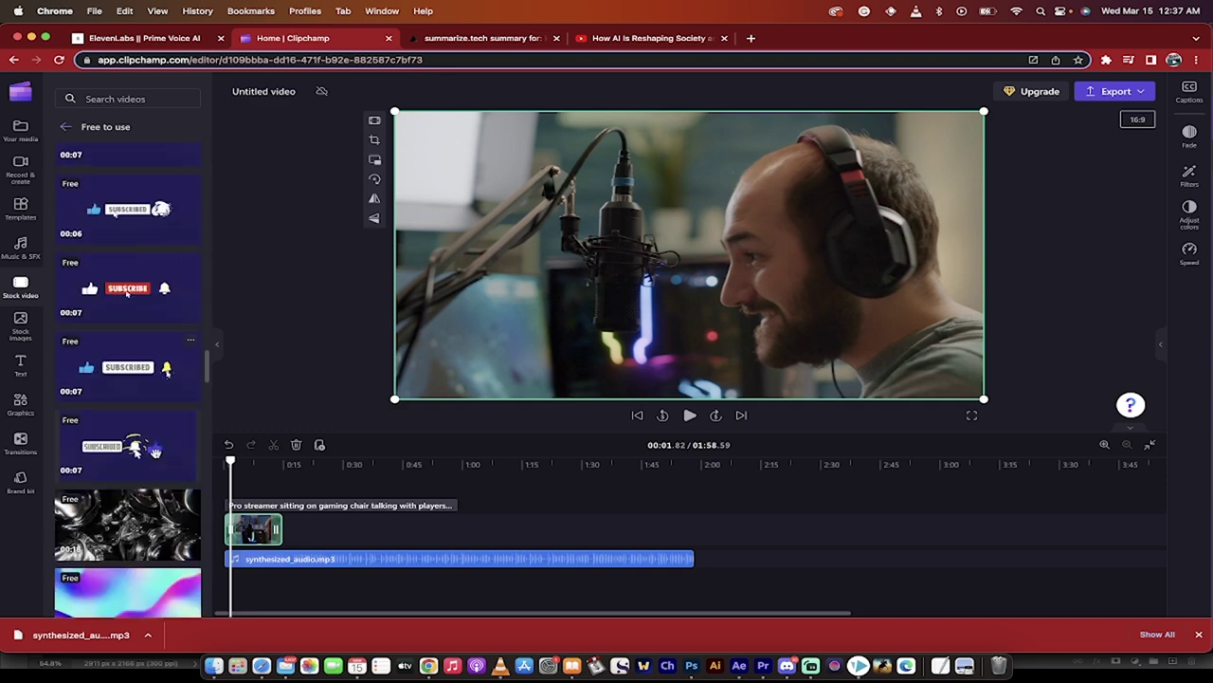
scroll(152, 453, down, 2)
scroll(142, 451, down, 2)
scroll(125, 449, down, 2)
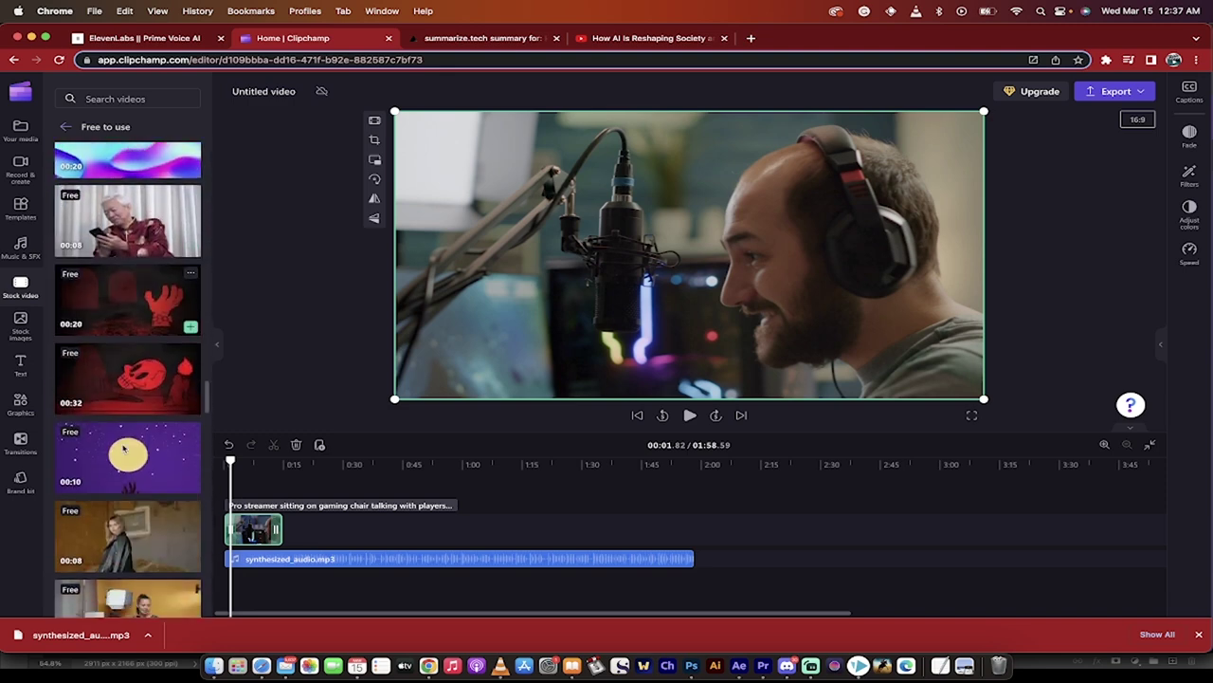
scroll(126, 449, down, 3)
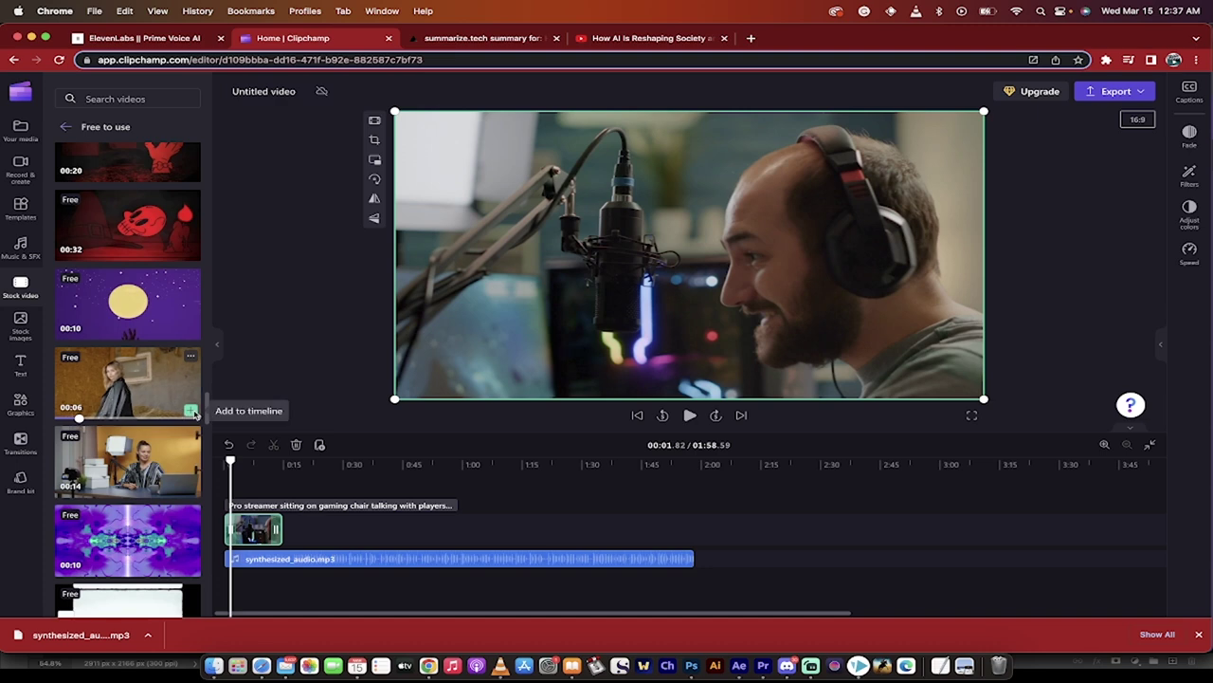
click(261, 465)
click(353, 512)
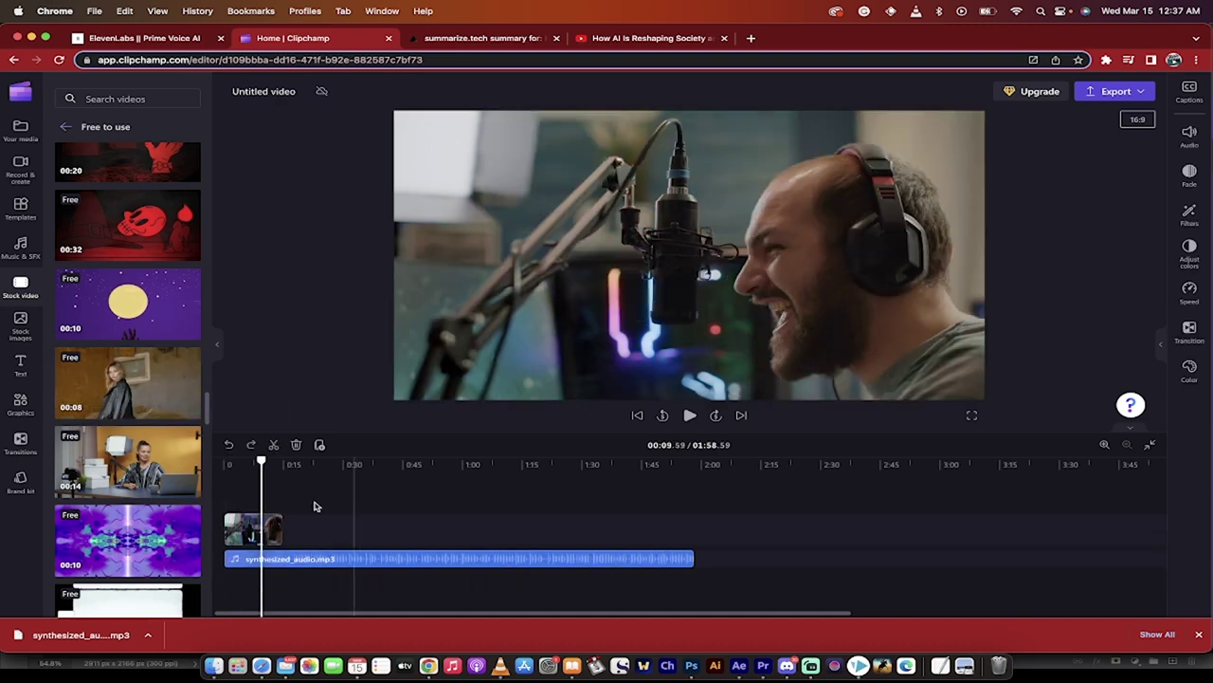
mouse_move(262, 462)
mouse_down()
mouse_move(308, 462)
mouse_move(266, 462)
mouse_move(282, 462)
mouse_up()
click(254, 523)
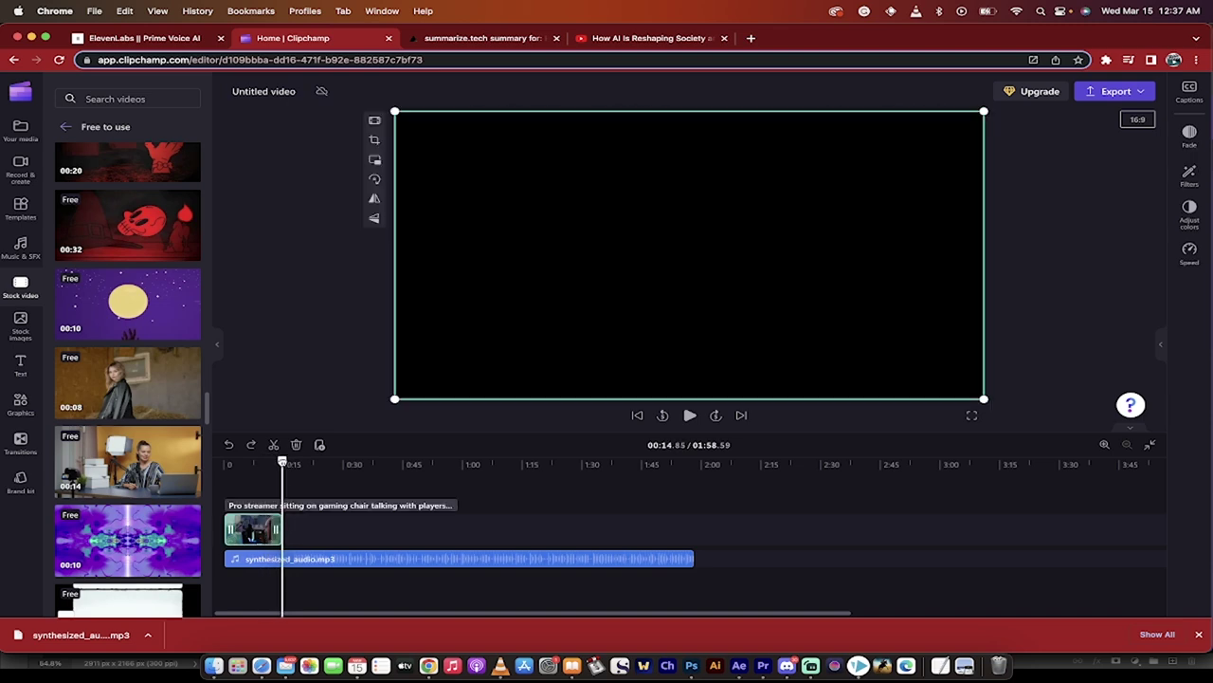
Add the barn woman, influencer and lake resort stock clips to the timeline
click(190, 412)
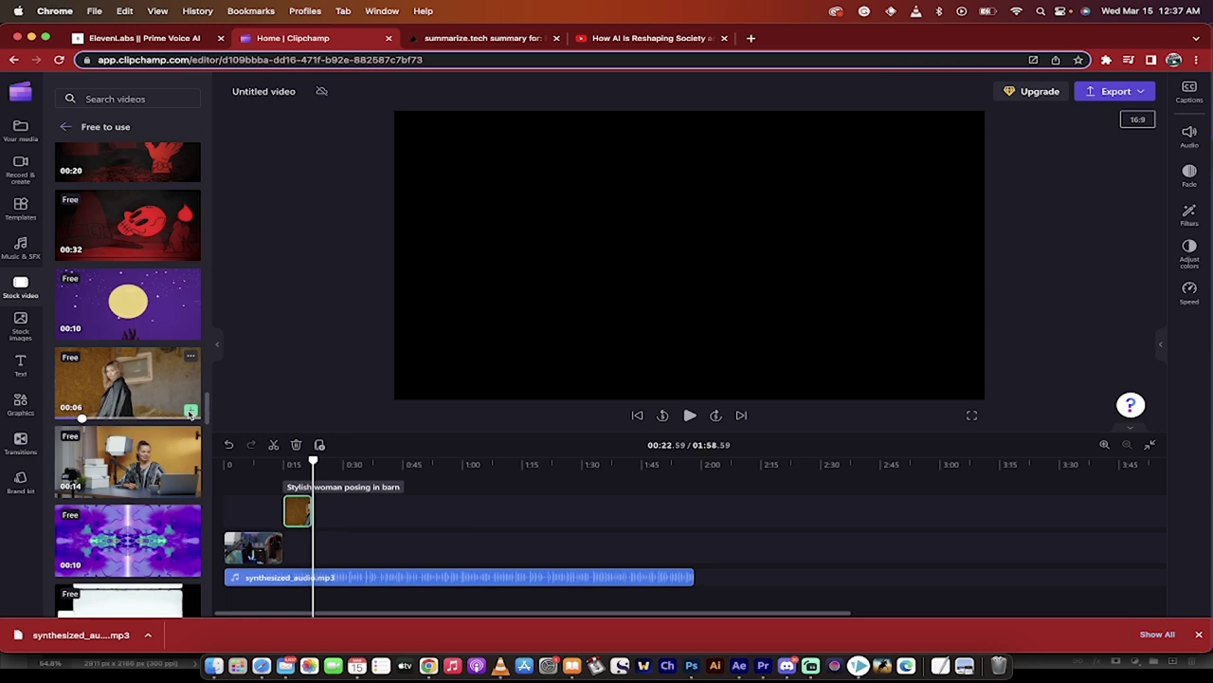
click(190, 491)
scroll(189, 512, down, 1)
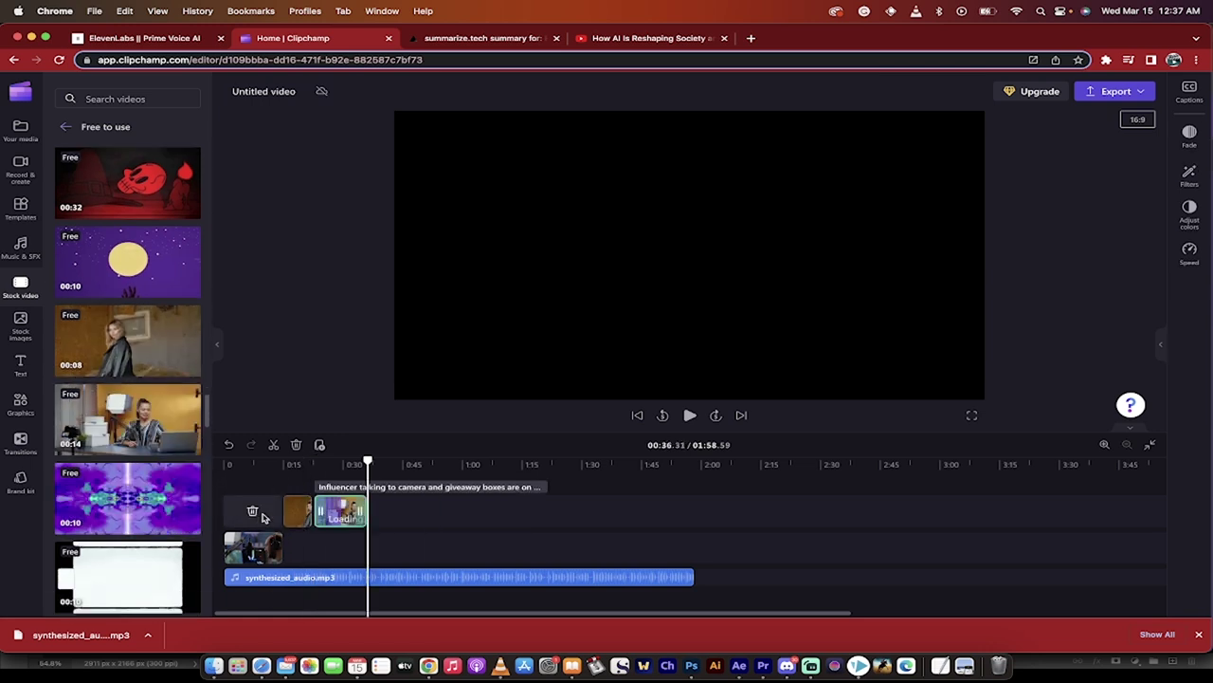
scroll(133, 494, down, 1)
scroll(133, 494, down, 2)
scroll(143, 474, down, 2)
scroll(151, 455, down, 3)
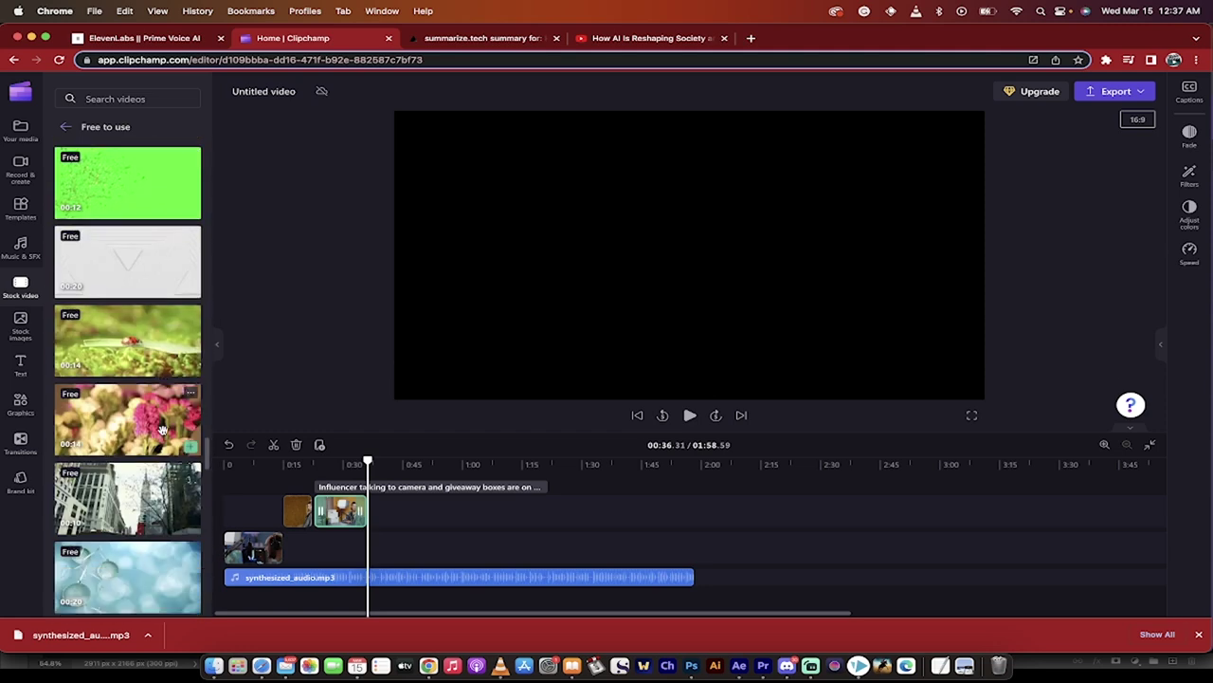
scroll(162, 433, down, 2)
scroll(162, 433, down, 2)
scroll(163, 433, down, 1)
scroll(163, 433, down, 2)
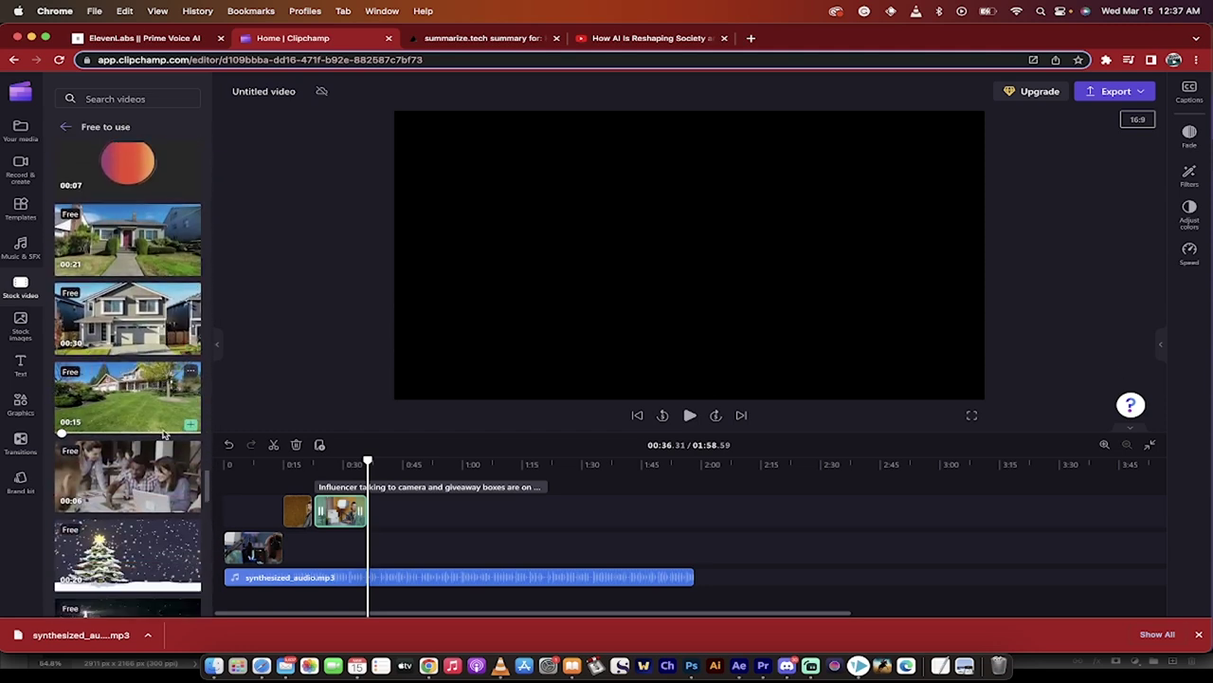
scroll(163, 431, down, 2)
scroll(163, 431, down, 2)
scroll(163, 431, down, 2)
scroll(163, 431, down, 2)
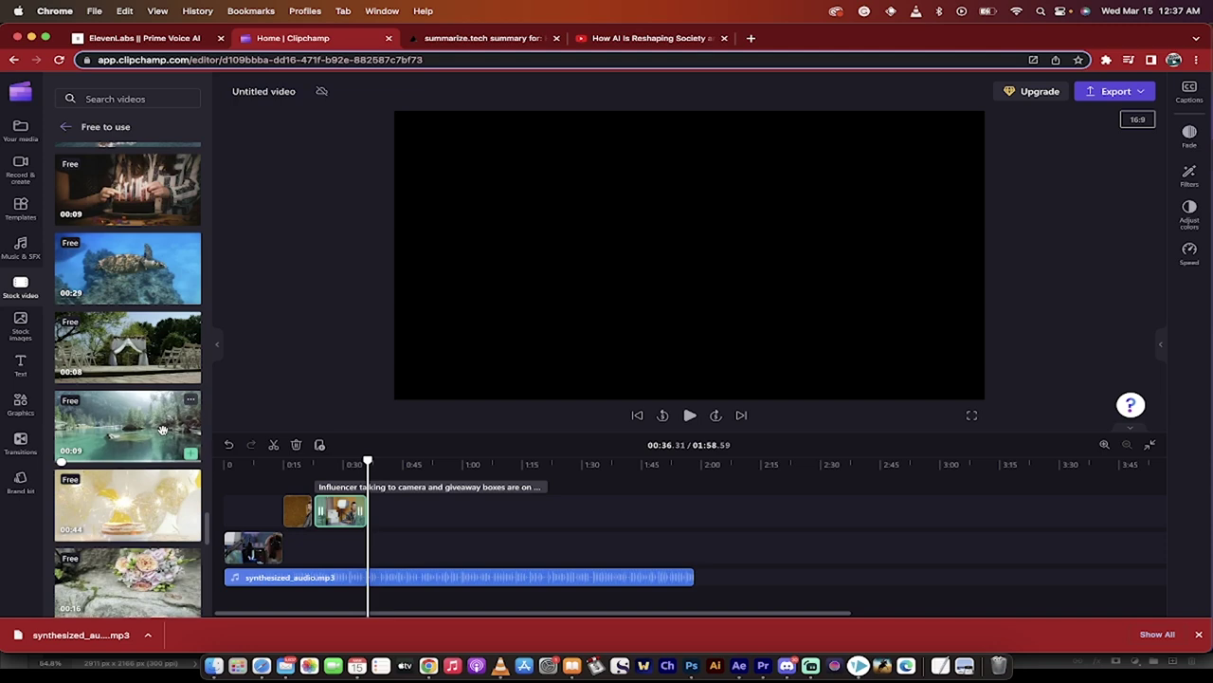
scroll(163, 430, down, 1)
click(191, 411)
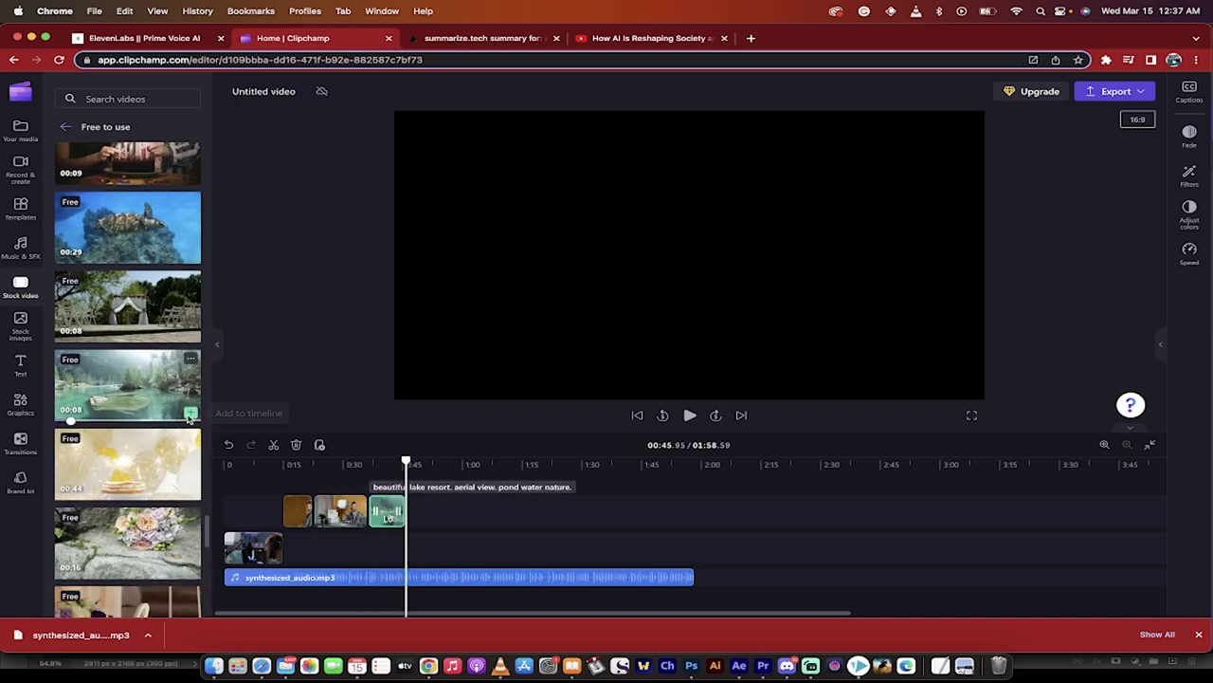
Add the desert hills, surfer, Midtown Manhattan skyline and gamer stock clips
scroll(156, 455, down, 3)
scroll(171, 379, down, 2)
scroll(185, 294, down, 1)
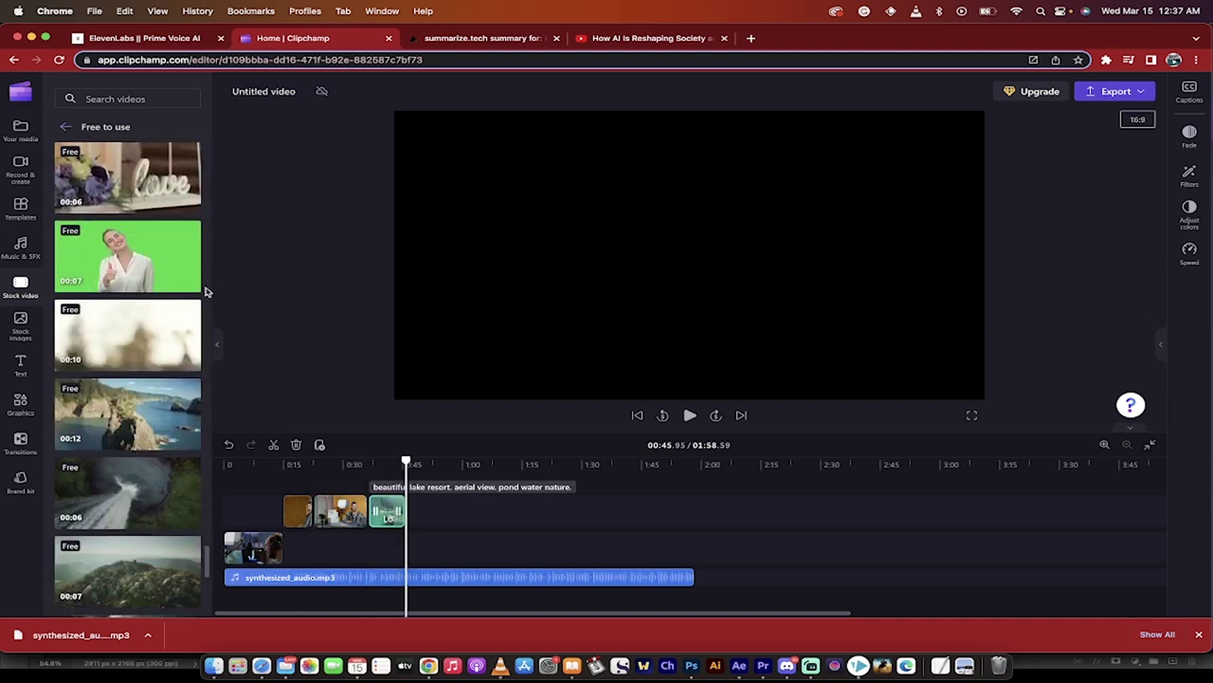
scroll(145, 377, down, 3)
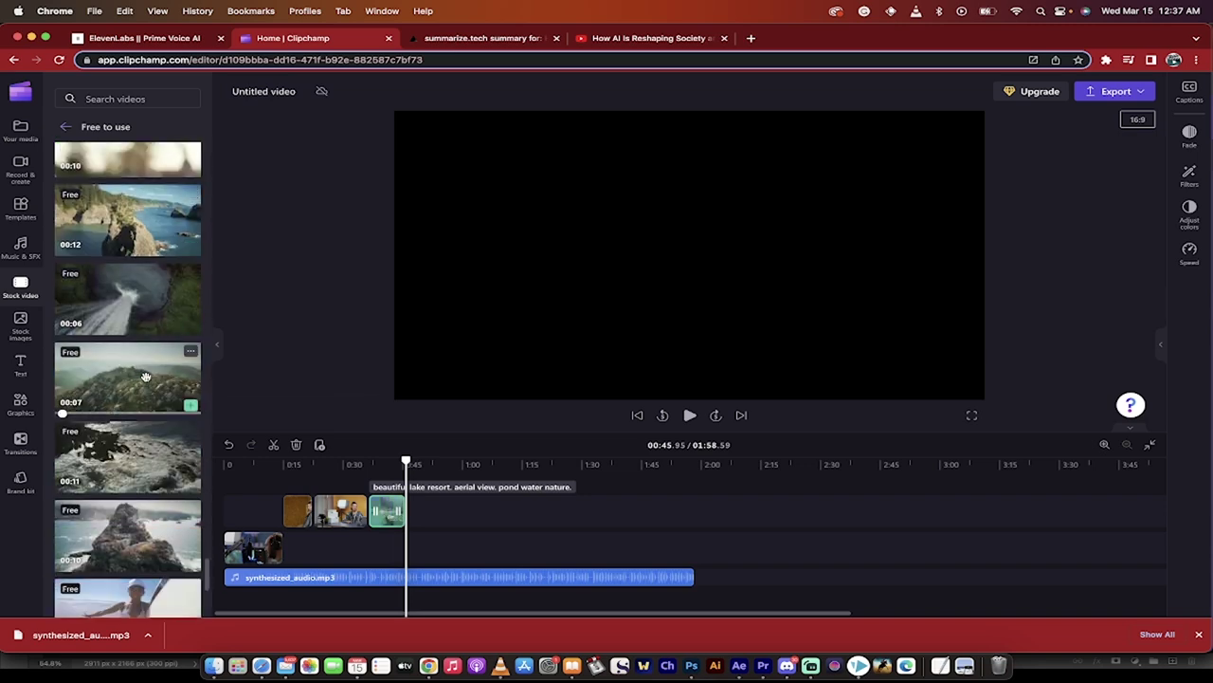
click(191, 404)
scroll(159, 422, down, 3)
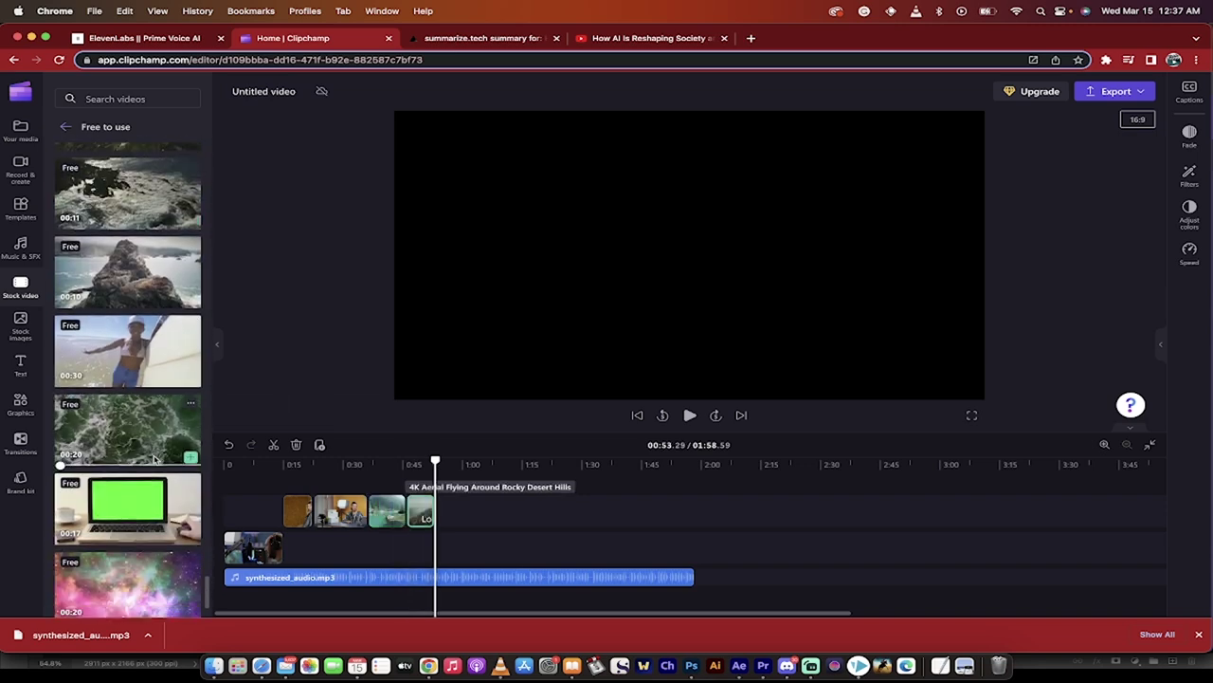
scroll(154, 436, down, 1)
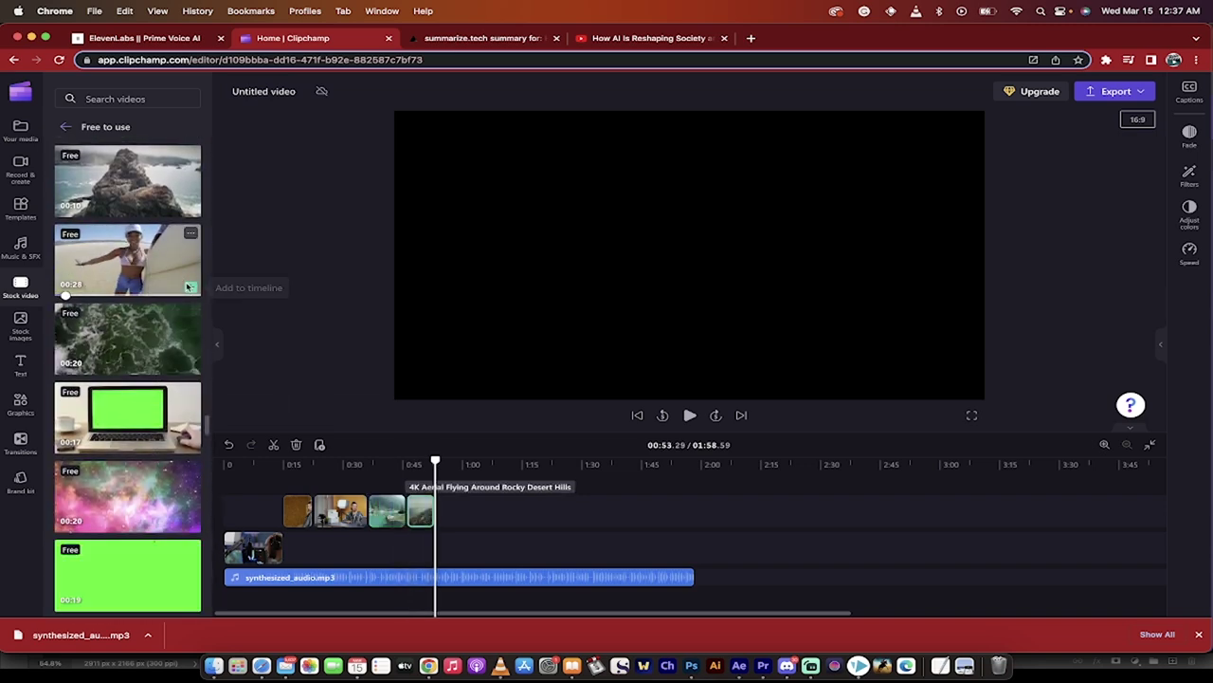
click(191, 287)
scroll(185, 360, down, 5)
scroll(180, 426, down, 5)
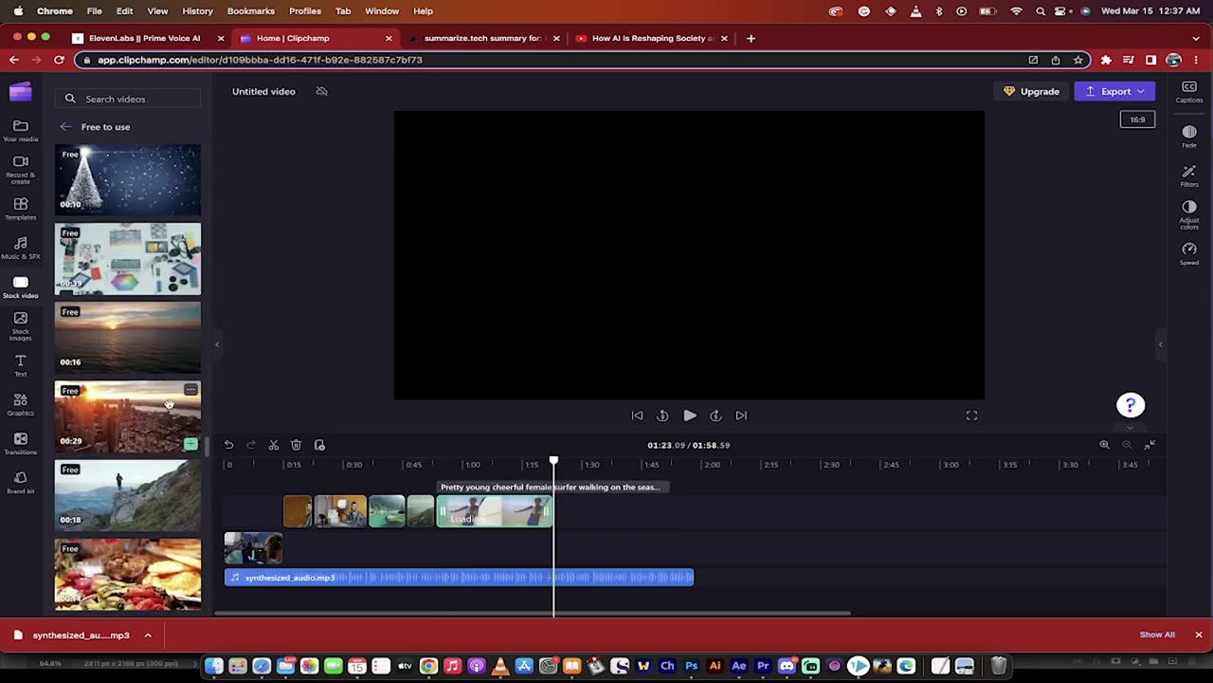
click(178, 436)
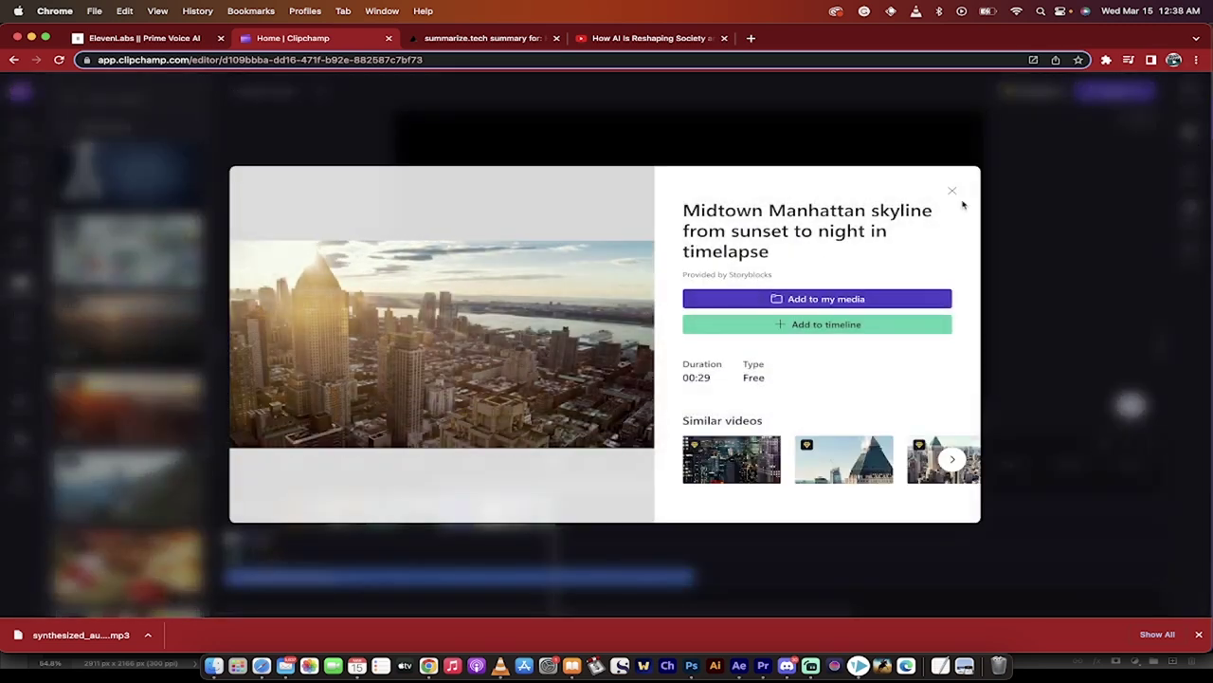
click(953, 191)
click(191, 435)
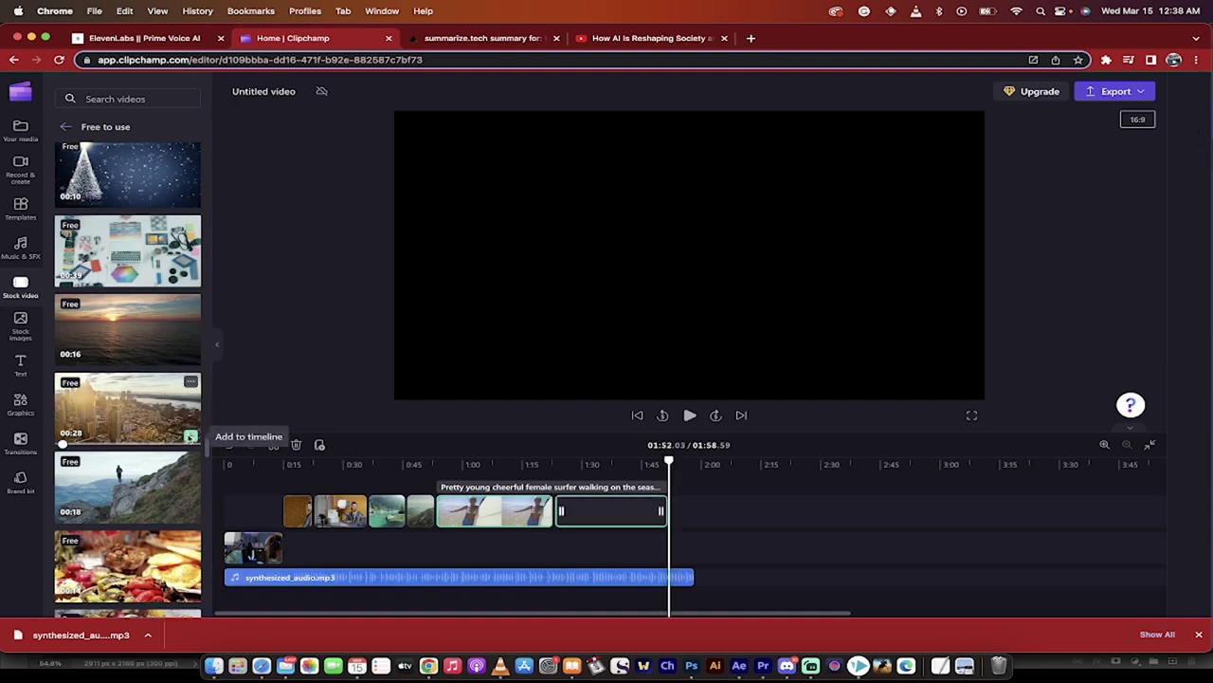
scroll(175, 474, down, 3)
scroll(190, 398, down, 2)
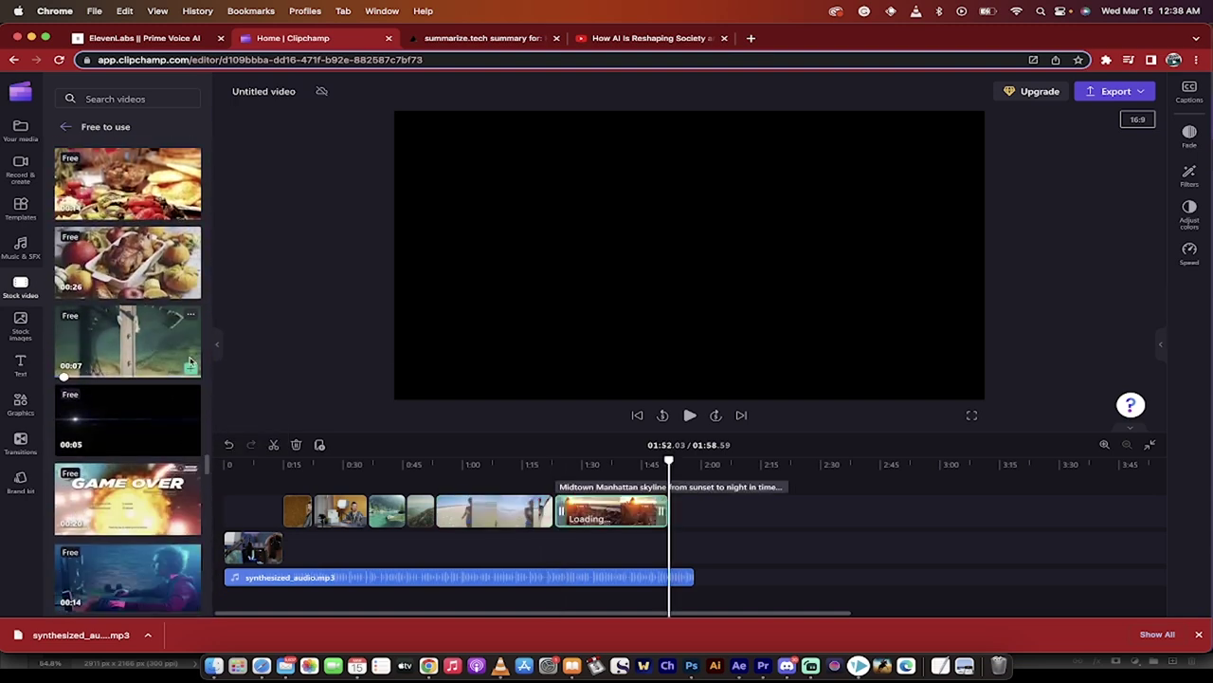
scroll(187, 474, down, 4)
mouse_move(127, 377)
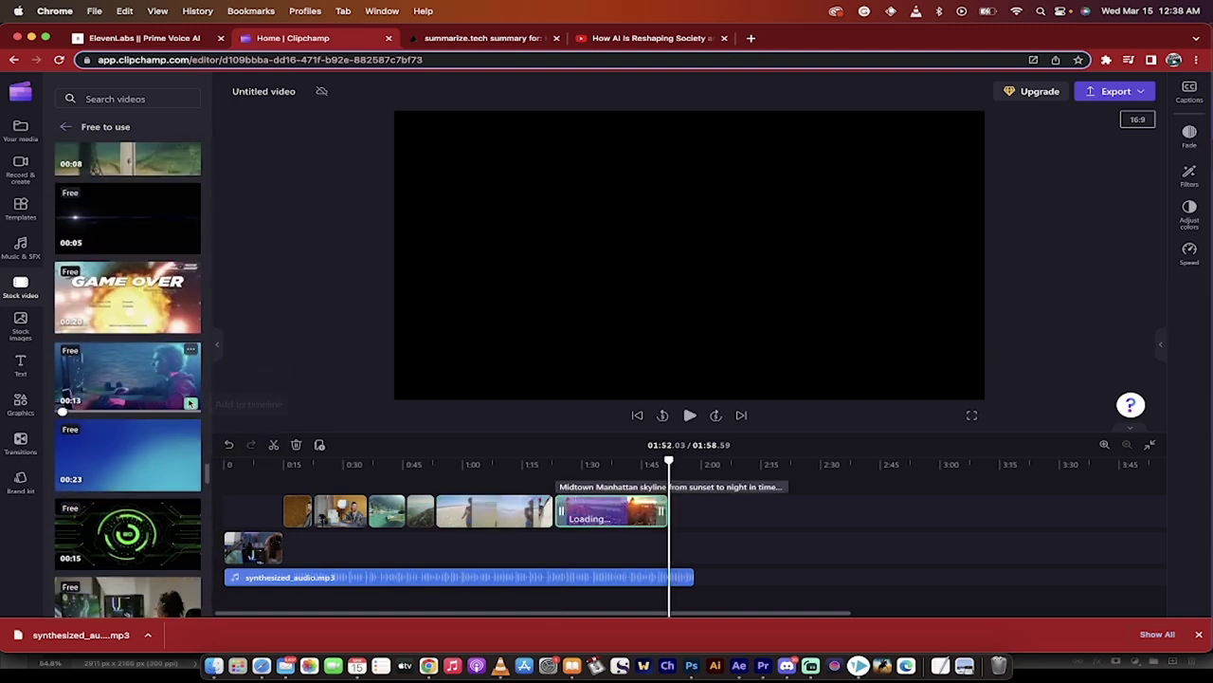
click(190, 403)
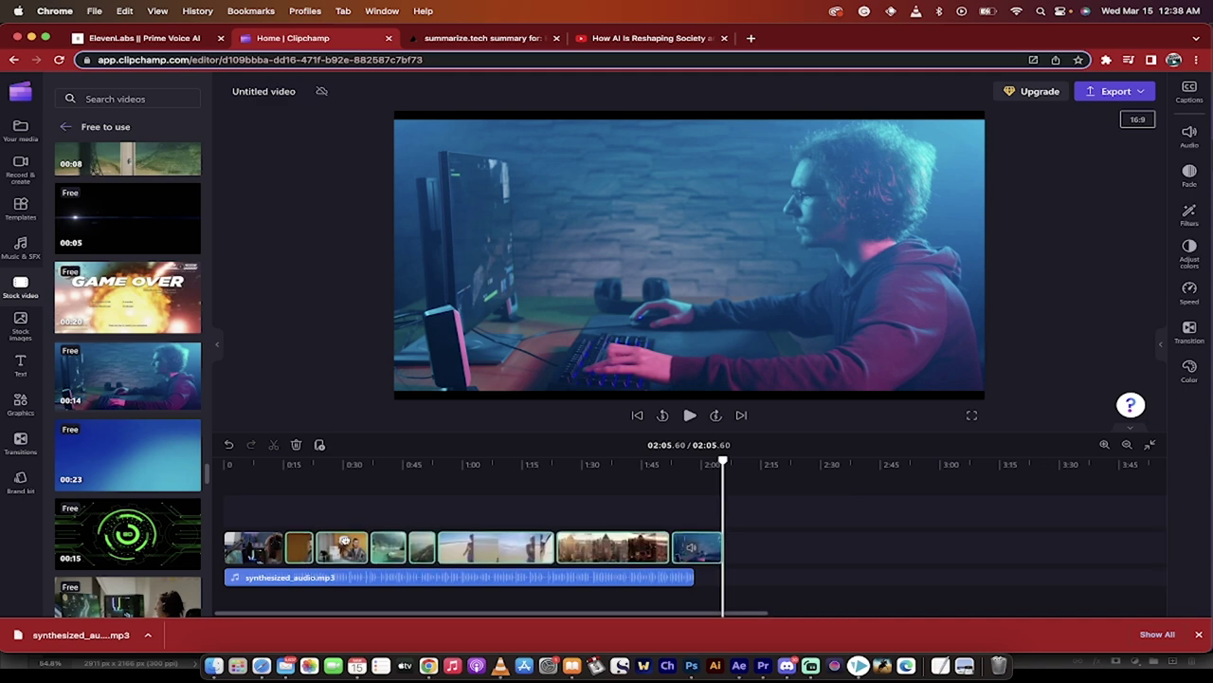
Move the stock clips onto the streamer clip's track and trim the gamer clip to the narration's end
mouse_move(341, 548)
mouse_down()
mouse_move(326, 516)
mouse_move(352, 536)
mouse_move(345, 529)
mouse_up()
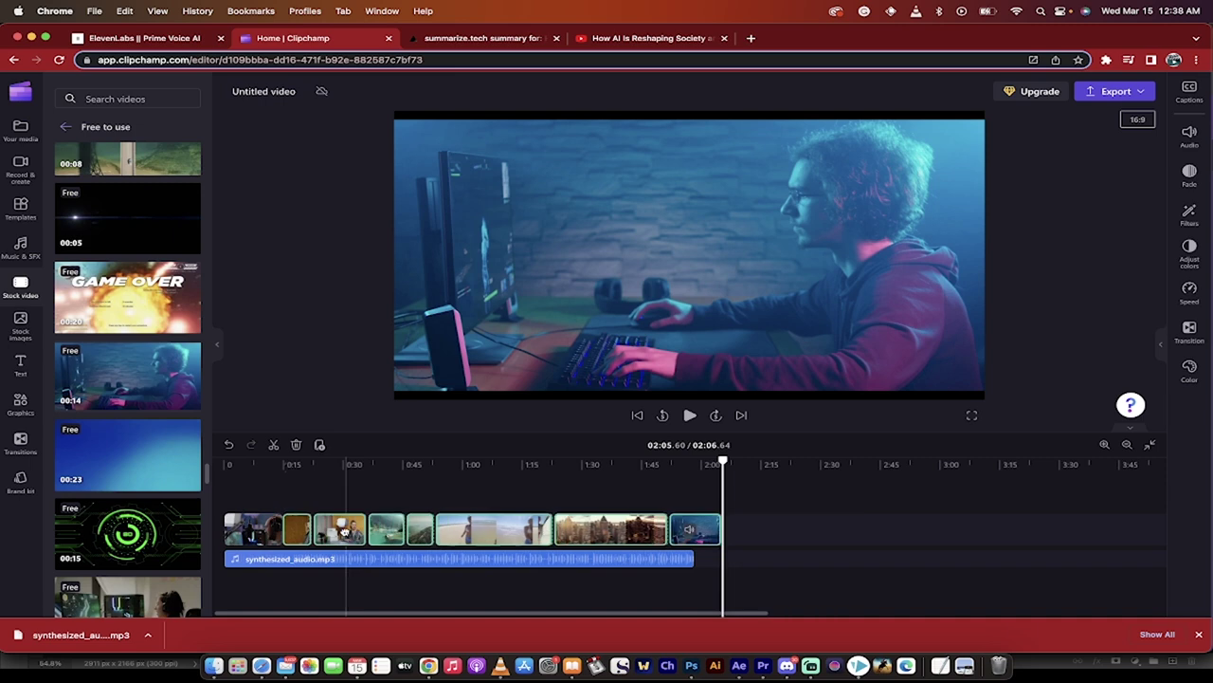
click(274, 494)
click(758, 533)
scroll(740, 529, up, 3)
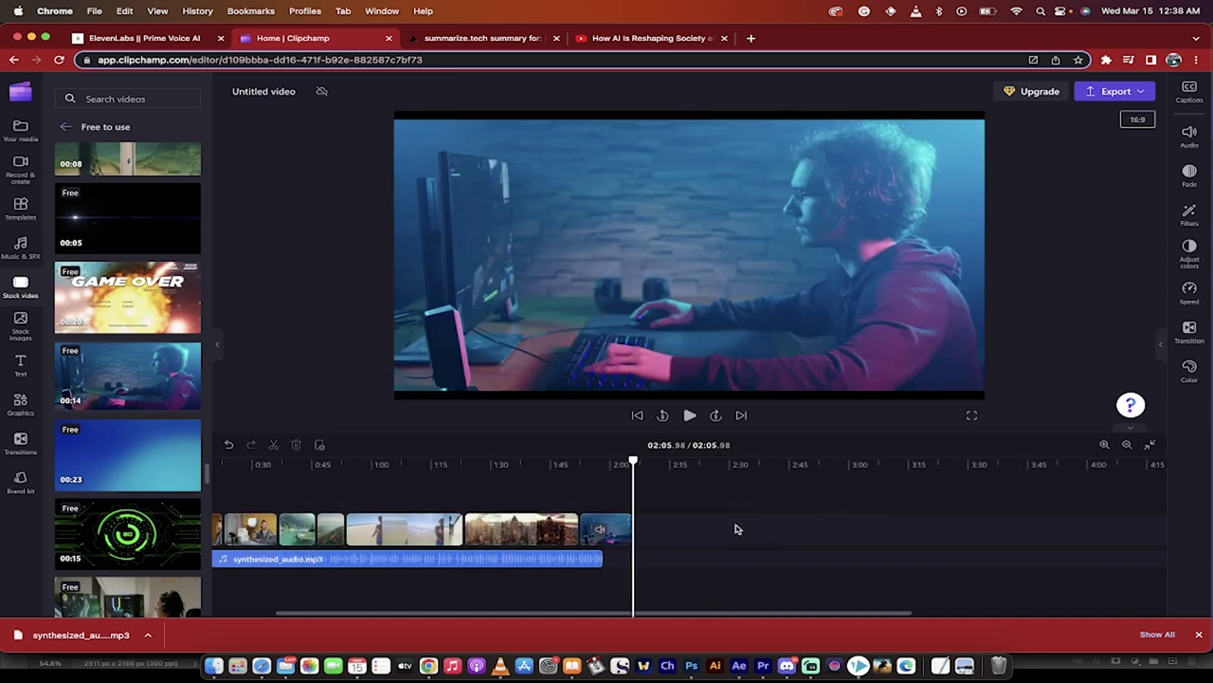
scroll(749, 529, up, 3)
click(763, 529)
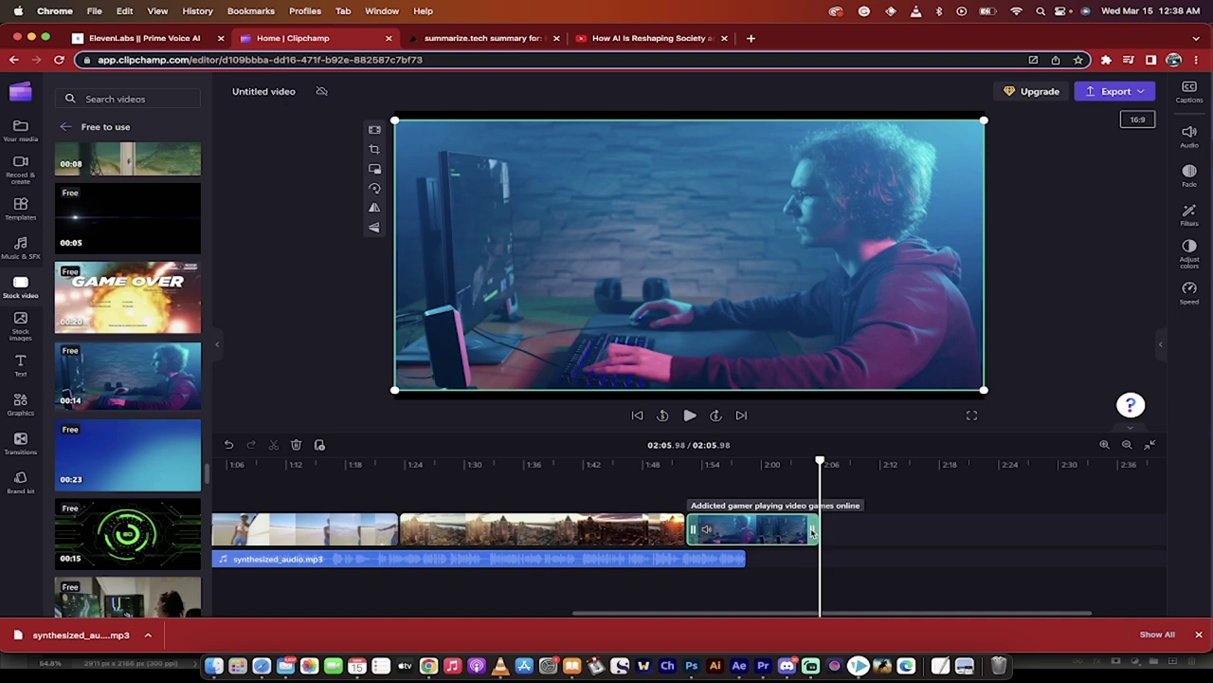
drag(812, 533, 739, 534)
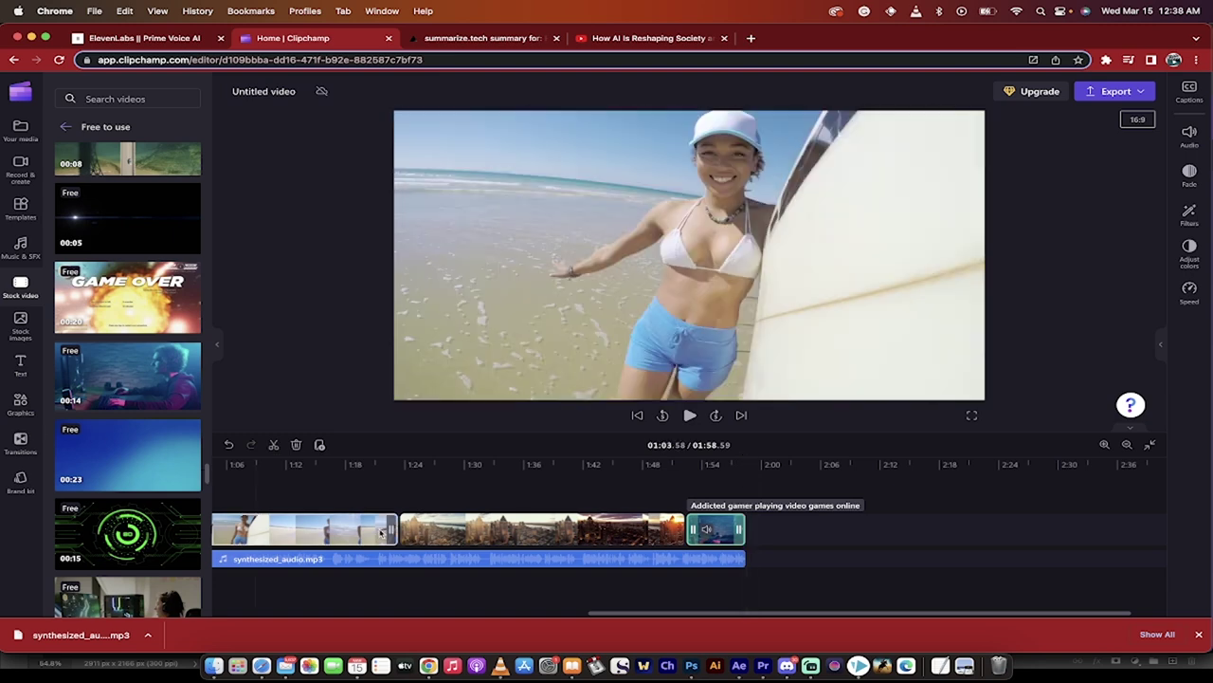
Fit the whole 1:58 project in view and scrub through the opening
scroll(379, 531, left, 5)
scroll(379, 531, down, 3)
click(232, 463)
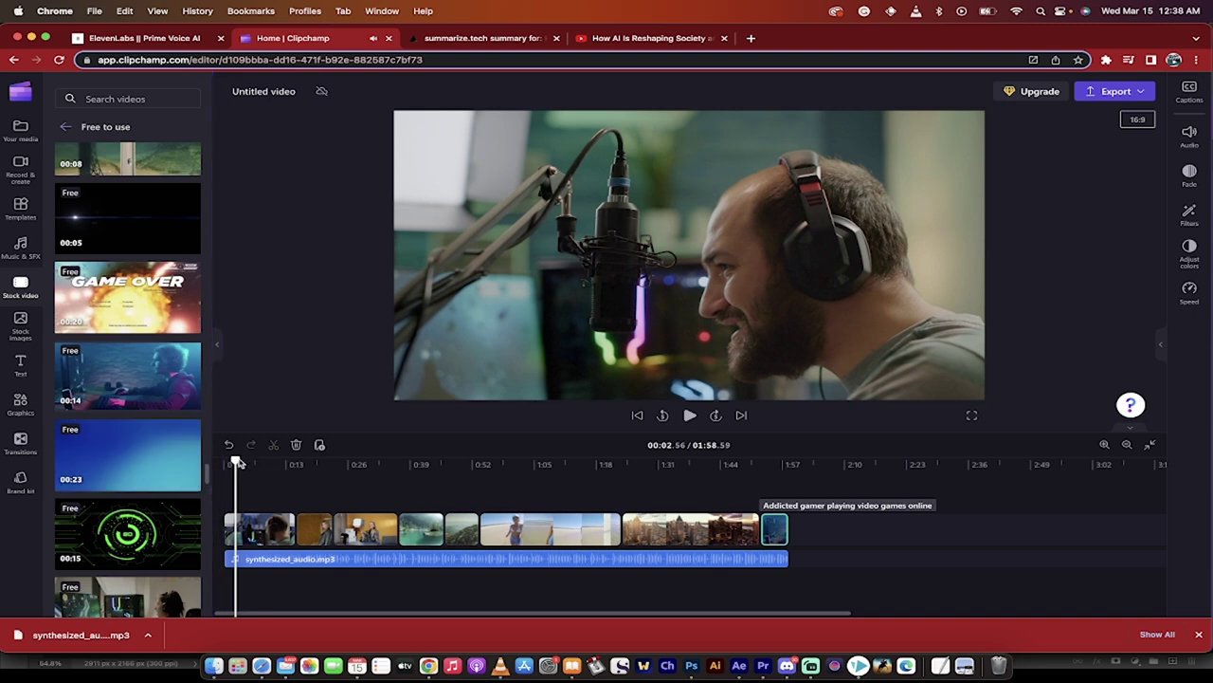
drag(239, 461, 808, 497)
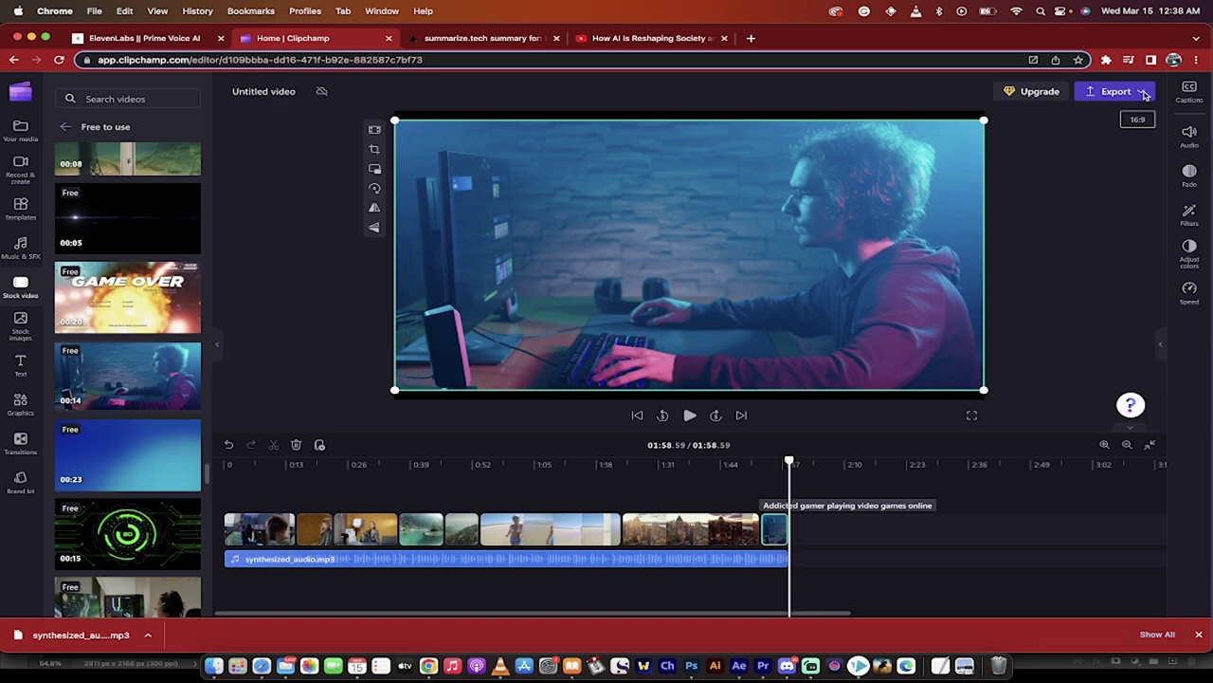
Export the 1:58.59 video as an MP4 at a chosen quality
click(1144, 93)
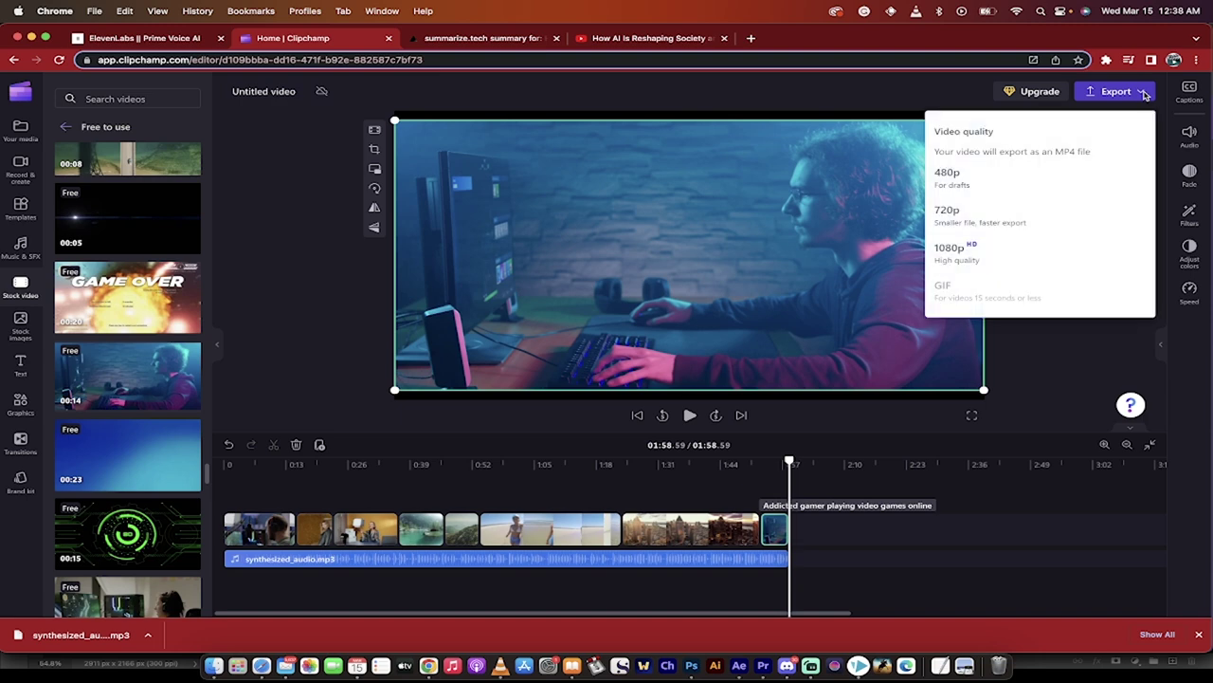
click(959, 258)
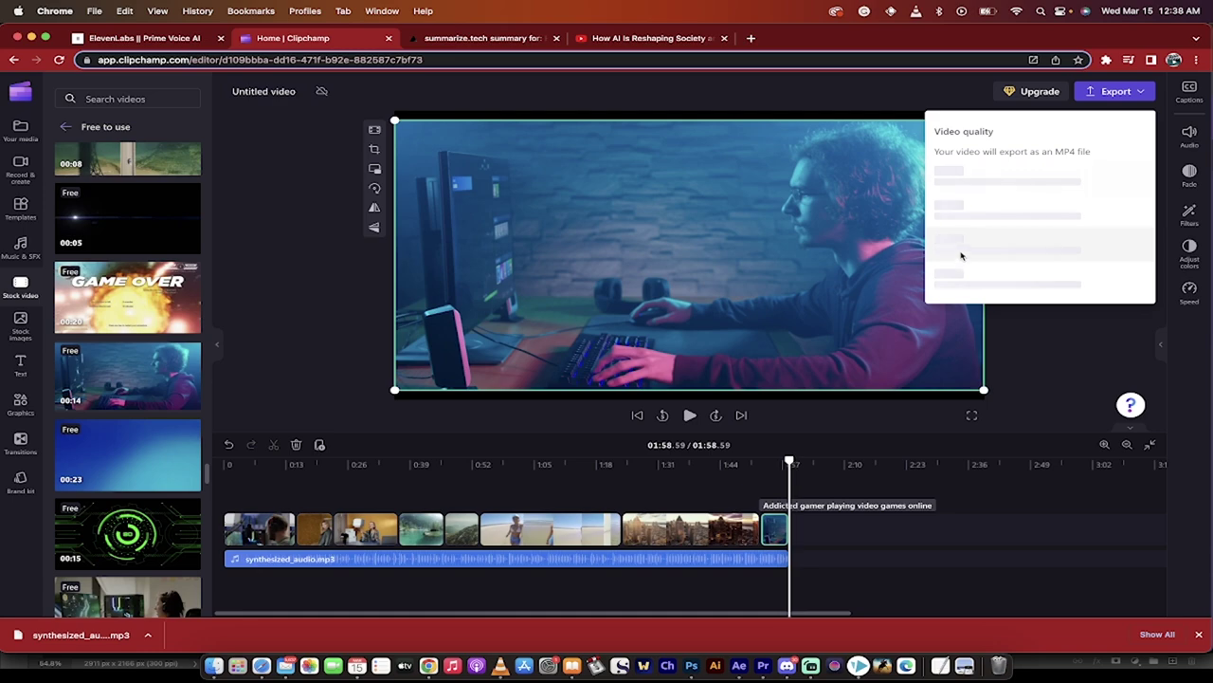